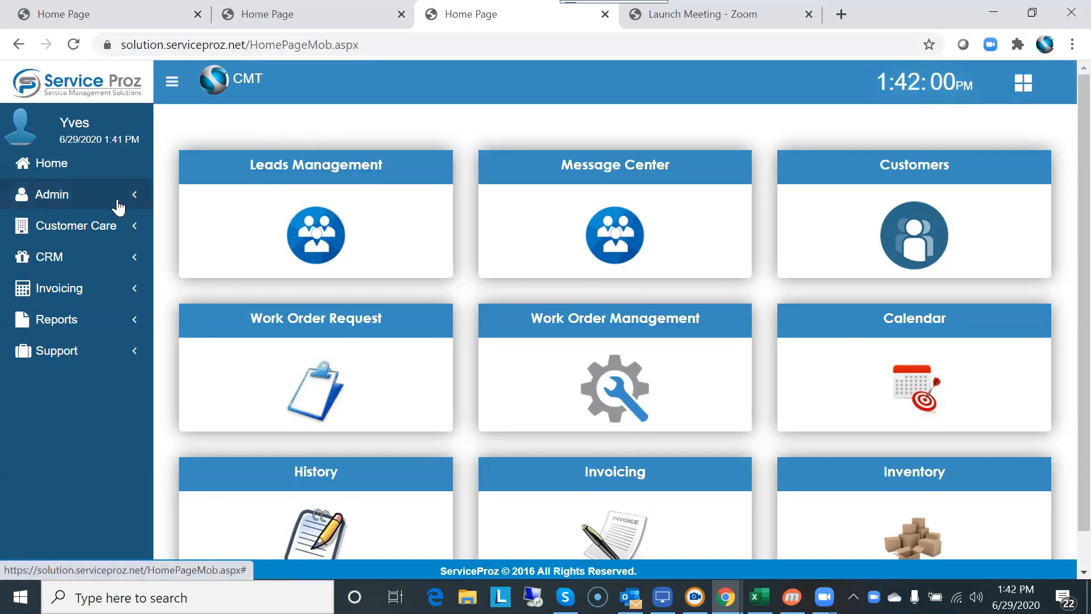
Open the admin zip code setup and go to Zip Code Retrieval, dismissing the translation prompt.
left_click(50, 197)
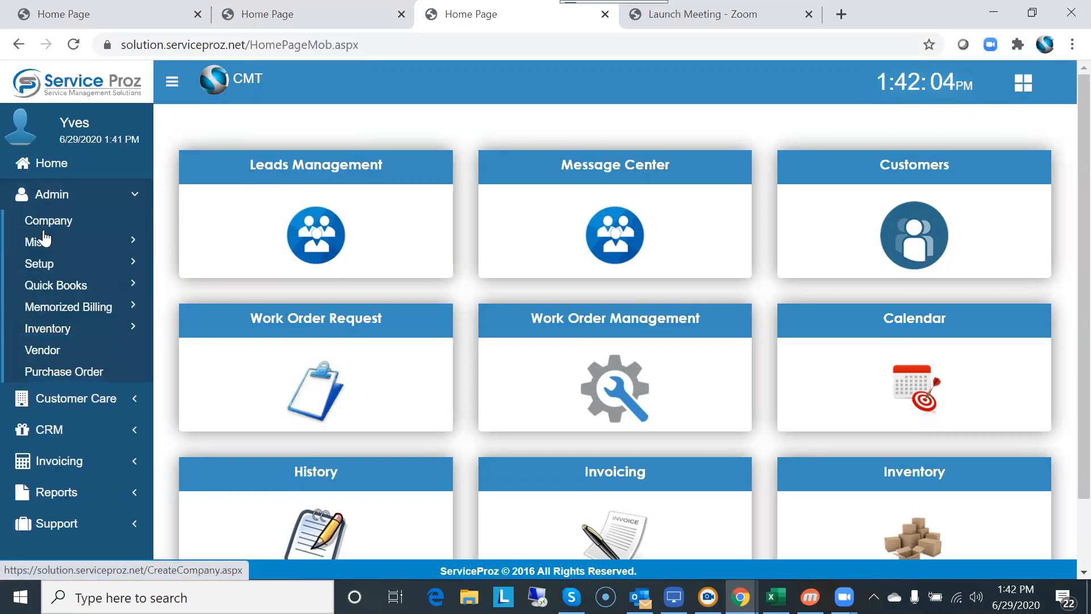
mouse_move(37, 263)
left_click(188, 276)
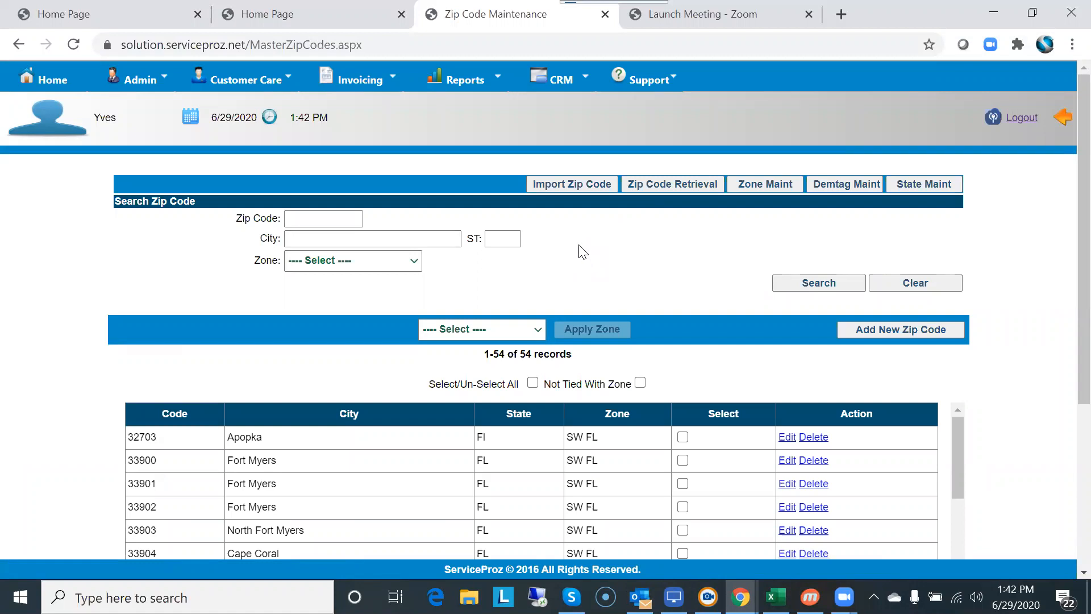
left_click(682, 183)
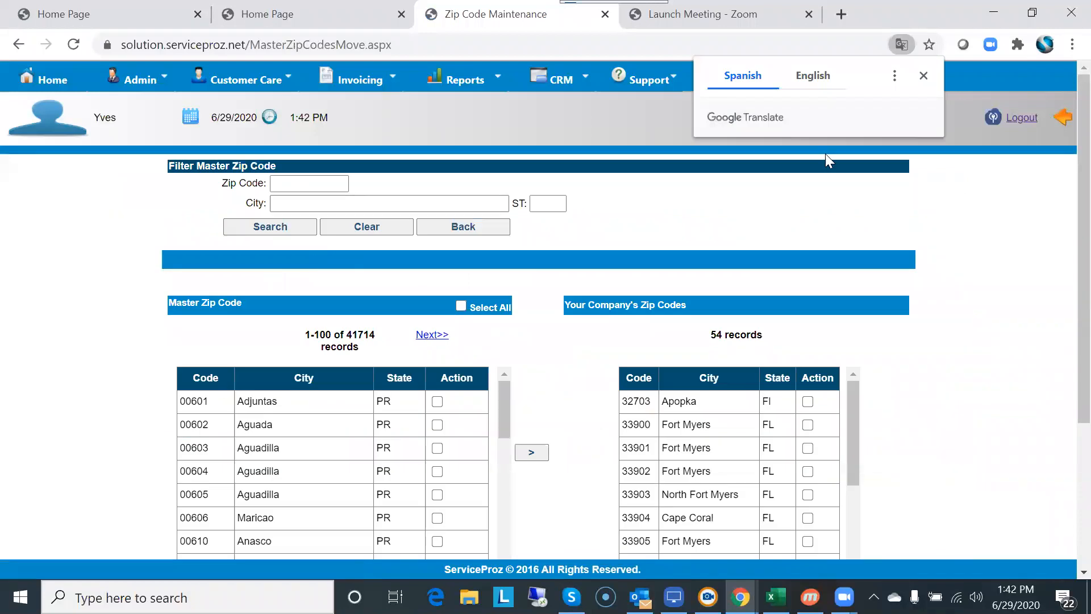
left_click(924, 76)
Search the master zip codes for the city everglades city in state fl.
left_click(298, 208)
left_click(297, 204)
type("everglad")
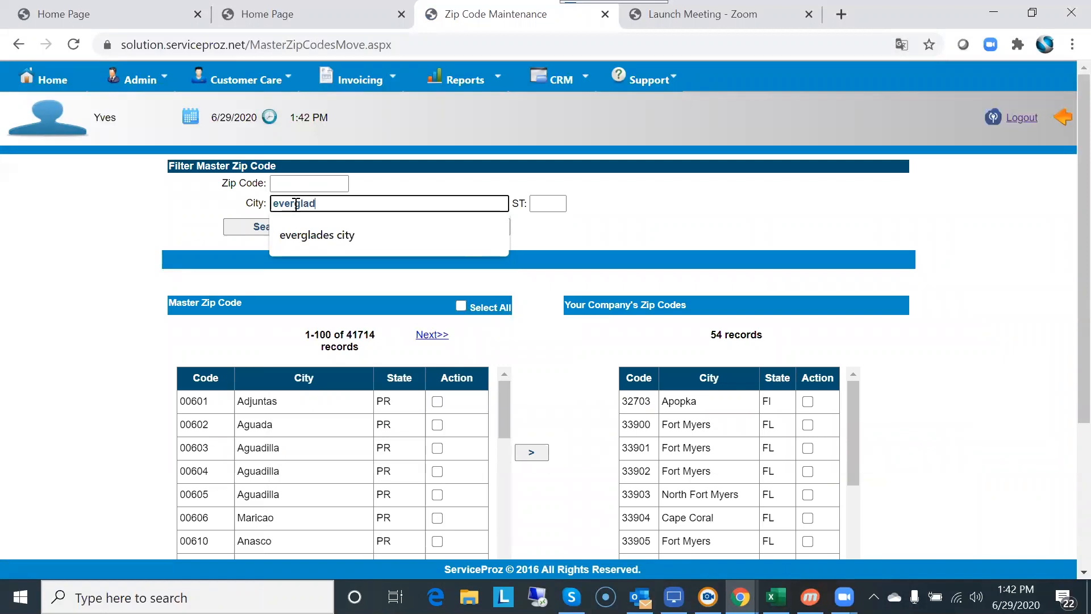
type("es city")
key("Tab")
type("fl")
key("Tab")
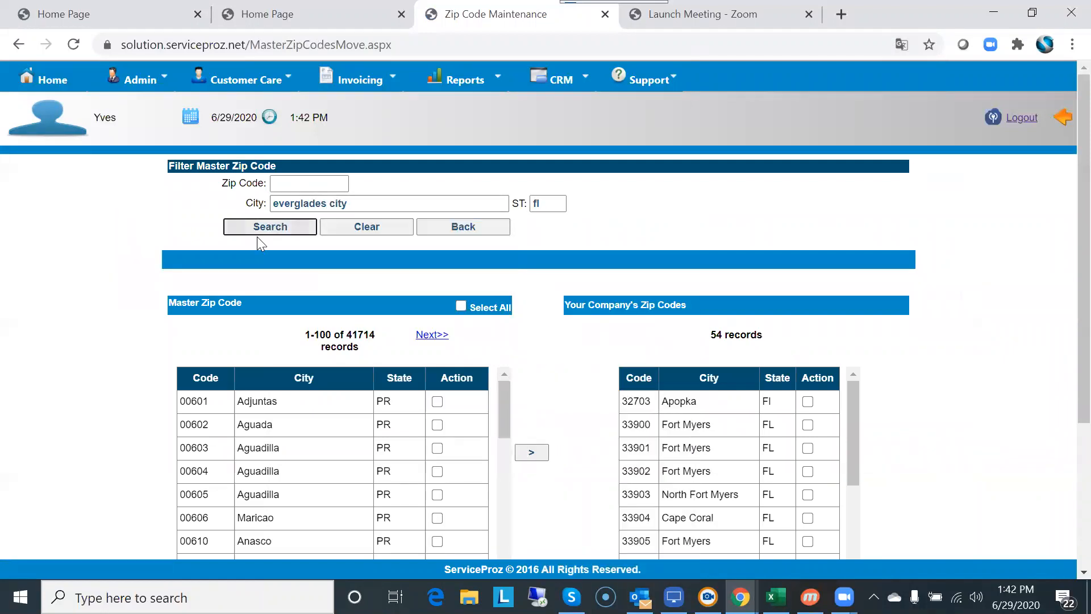
left_click(278, 230)
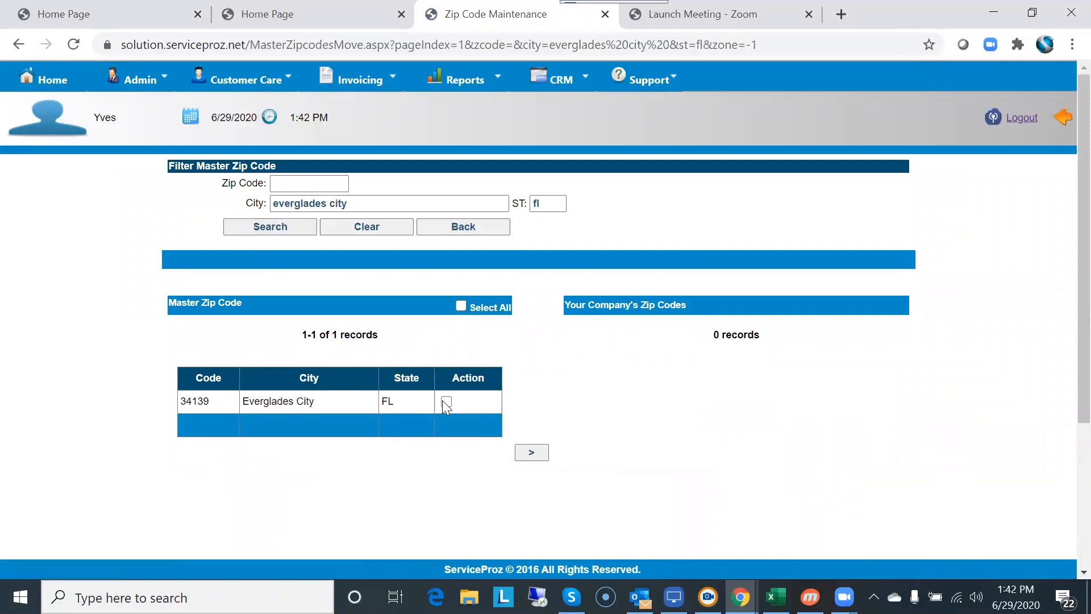
Copy zip code 34139 for Everglades City into the company's zip codes and return to the home page.
left_click(532, 453)
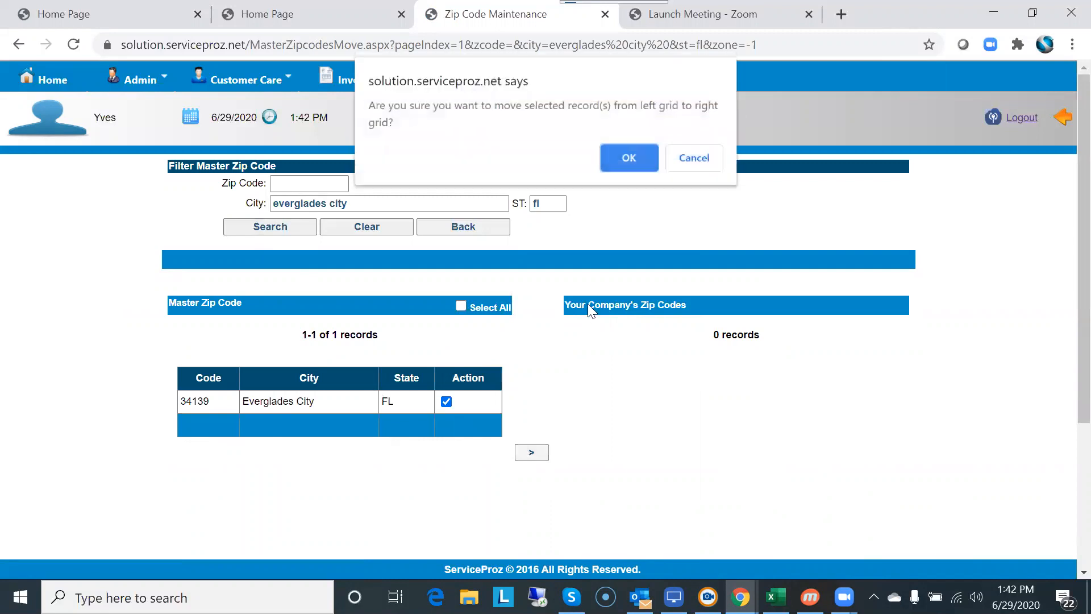
left_click(629, 158)
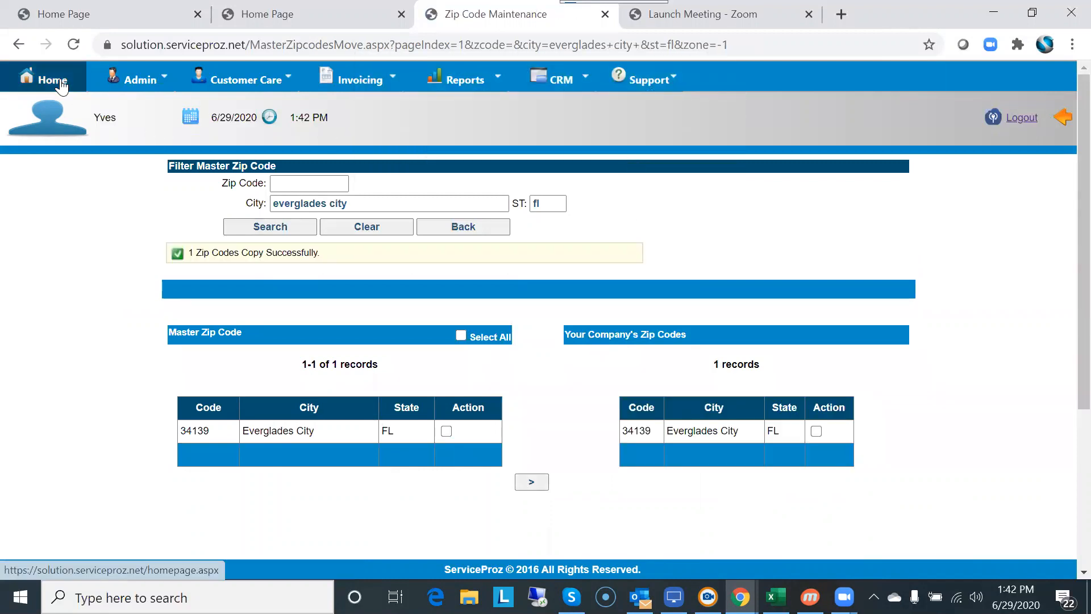
left_click(35, 81)
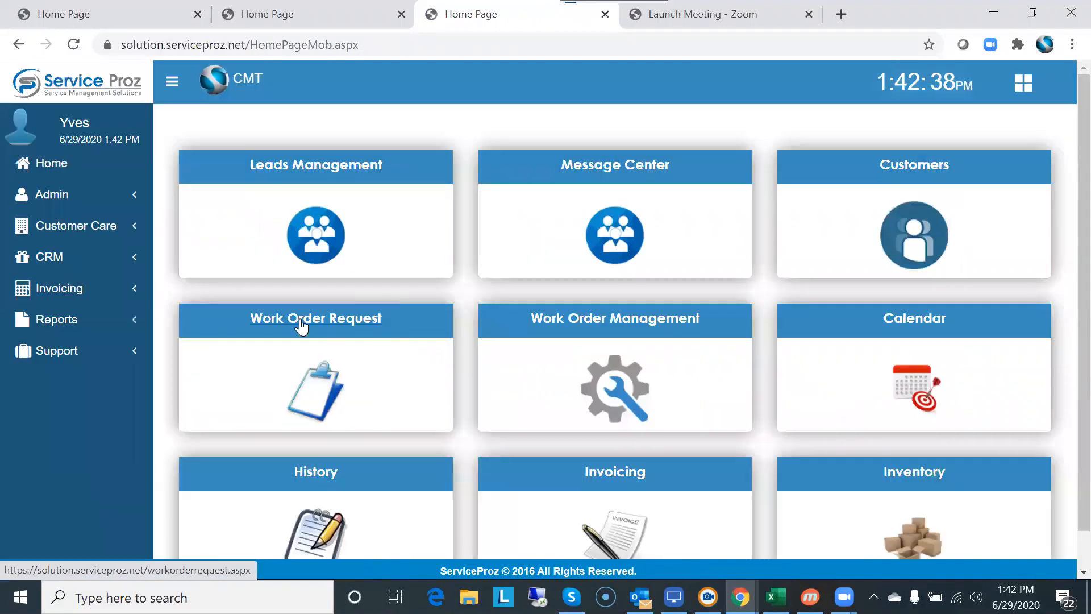
Reopen the admin zip code setup and filter the list to zip codes not tied with a zone.
left_click(42, 199)
mouse_move(23, 266)
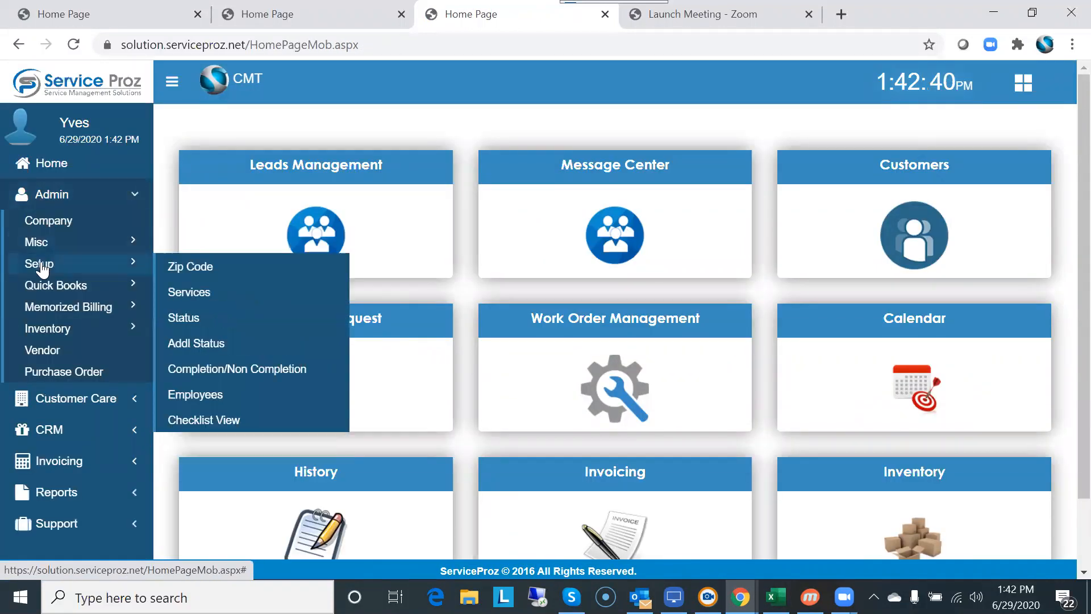
left_click(200, 272)
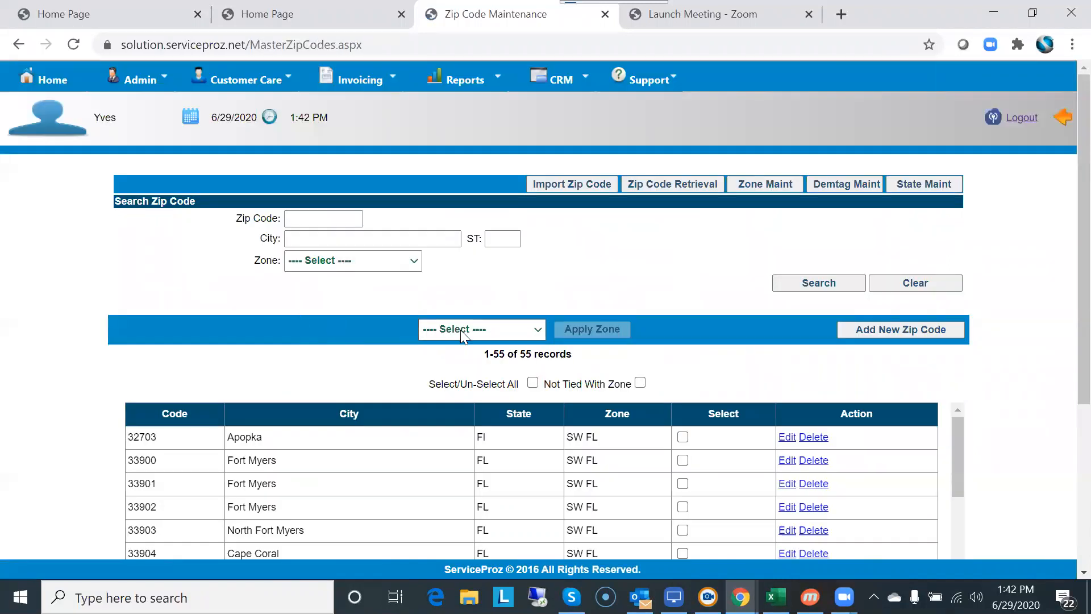
left_click(640, 382)
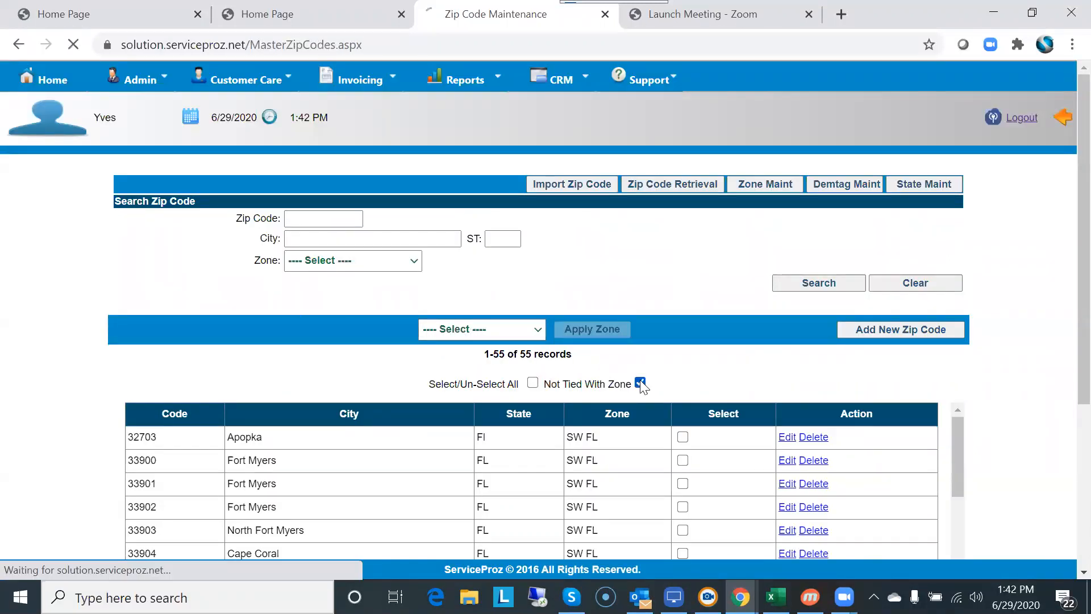
Select all listed zip codes and apply the SW FL zone to them.
left_click(467, 333)
left_click(446, 359)
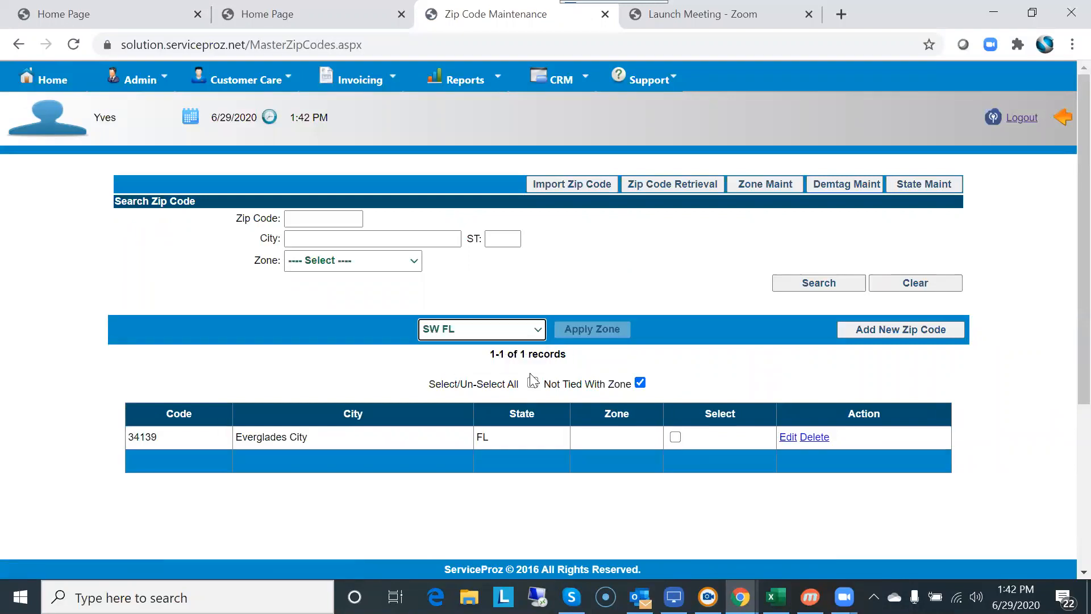
left_click(533, 382)
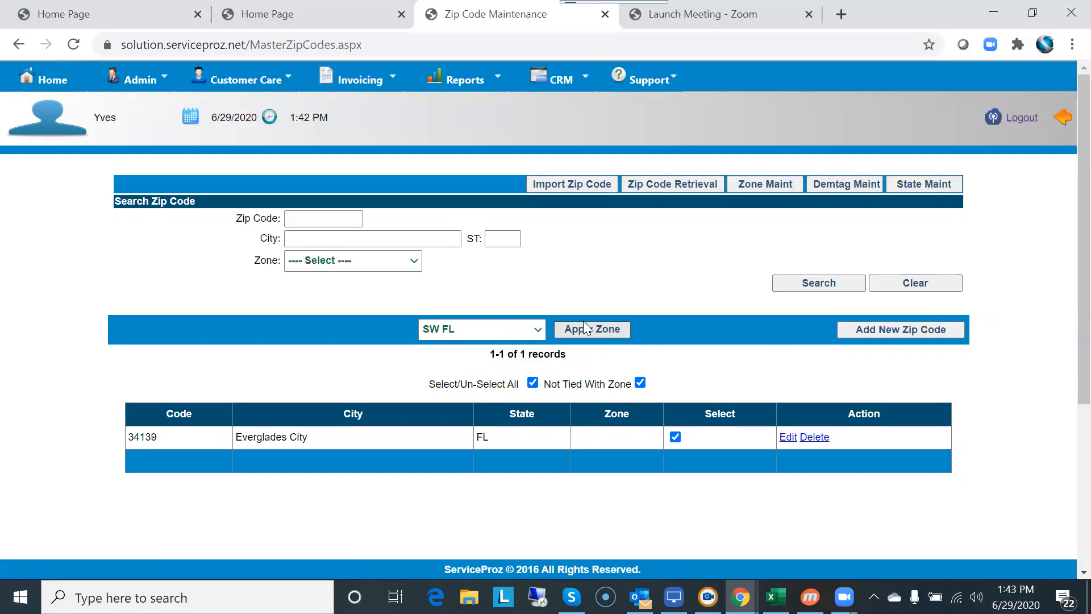
left_click(592, 332)
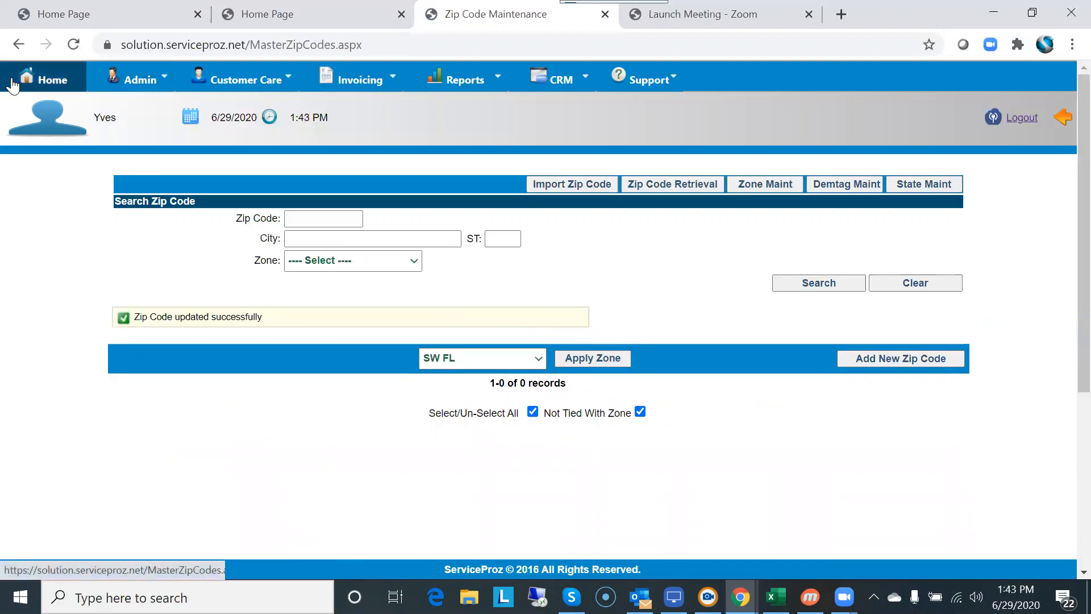
Return to the home page and open the Services page of the admin setup.
left_click(50, 83)
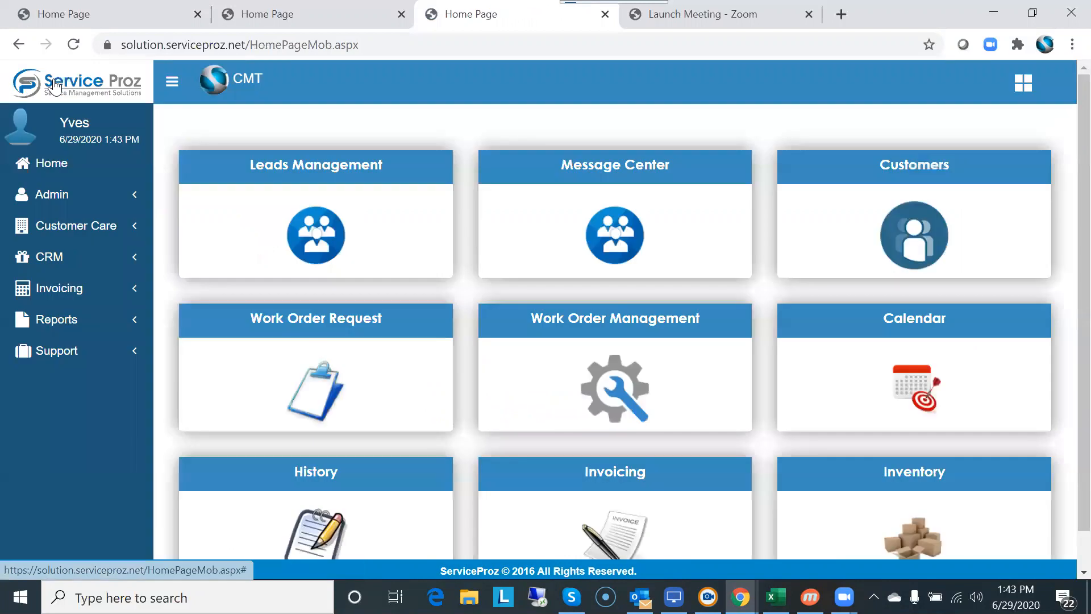
left_click(58, 196)
mouse_move(55, 259)
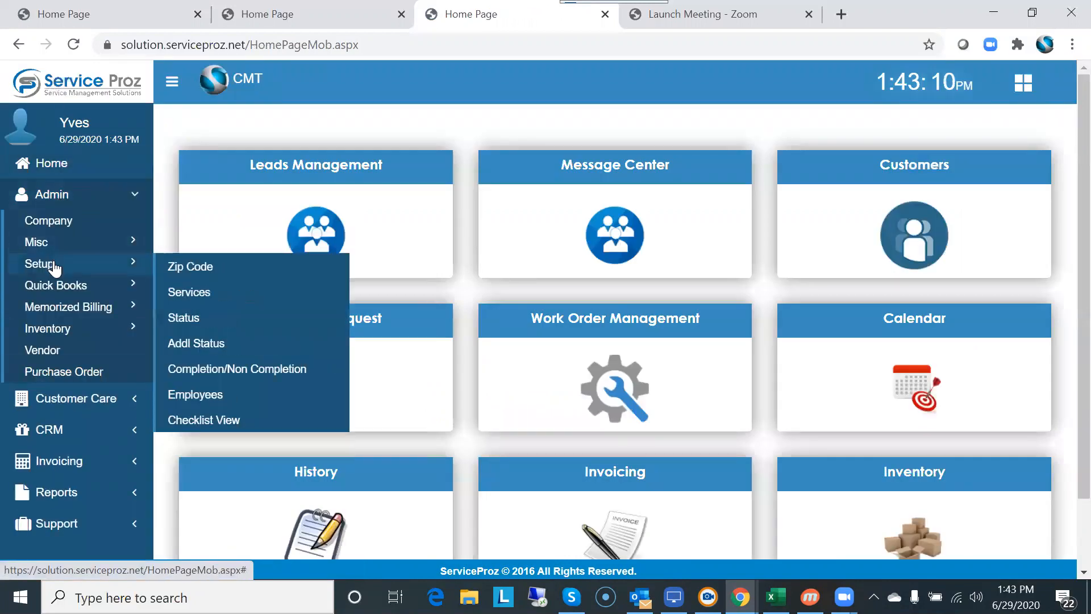
left_click(191, 293)
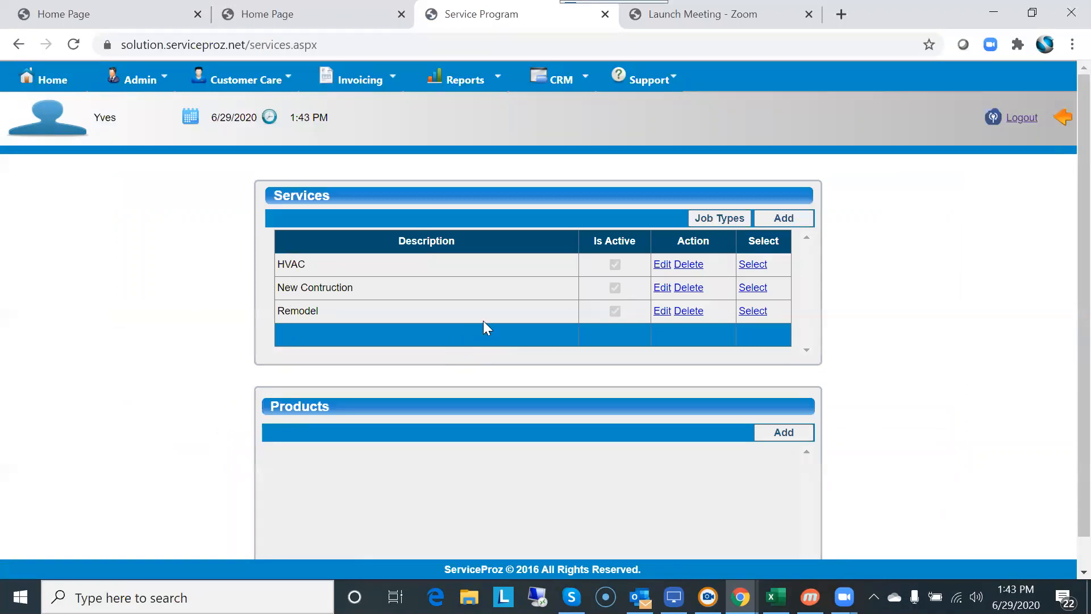
Add a new service with the description Electrical and save it.
left_click(786, 215)
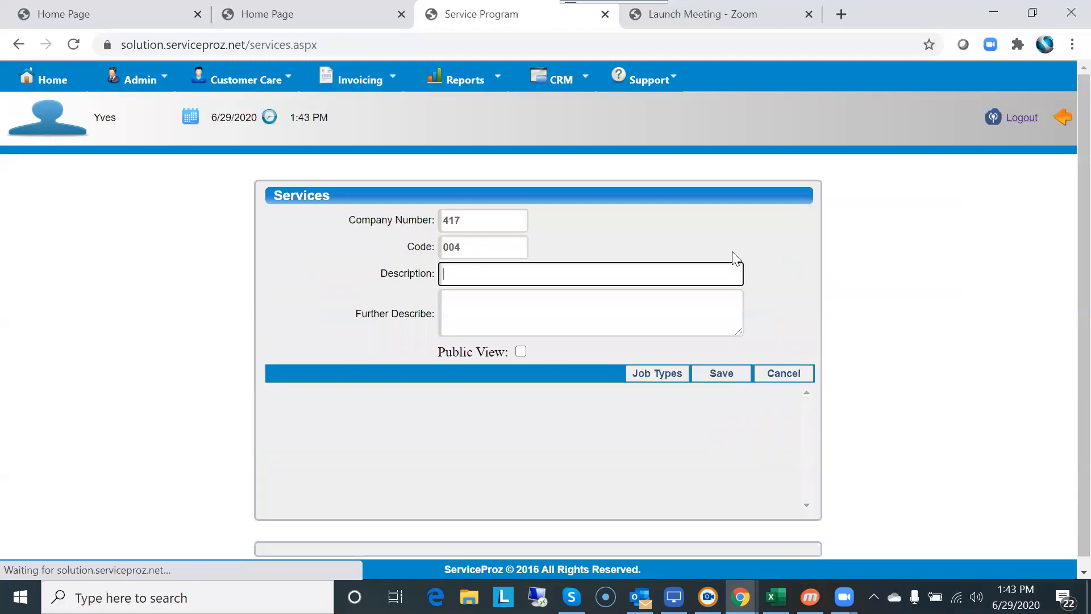
left_click(458, 272)
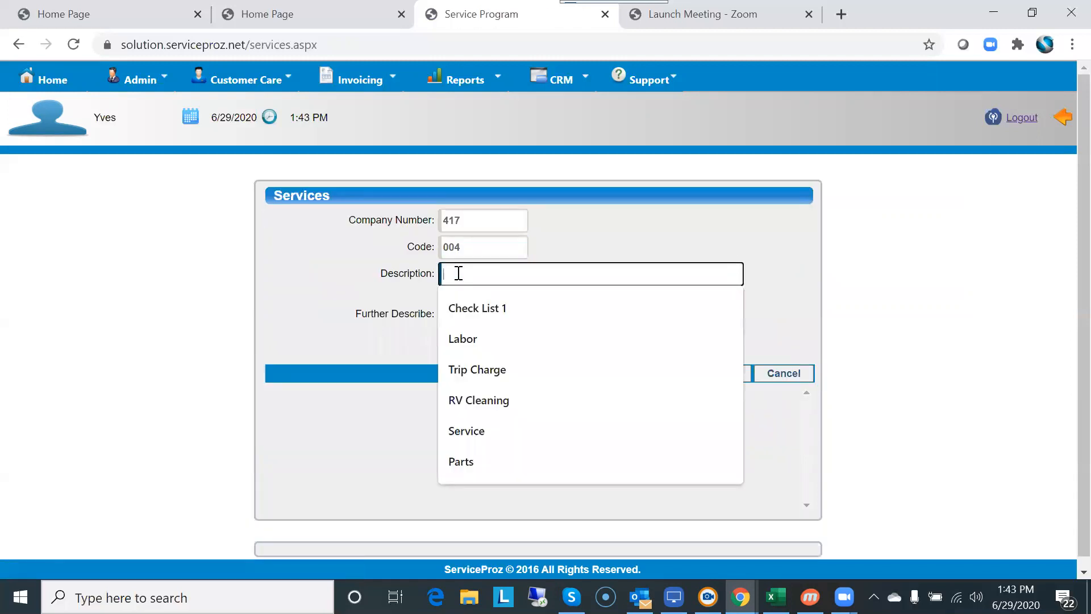
type("Electrical")
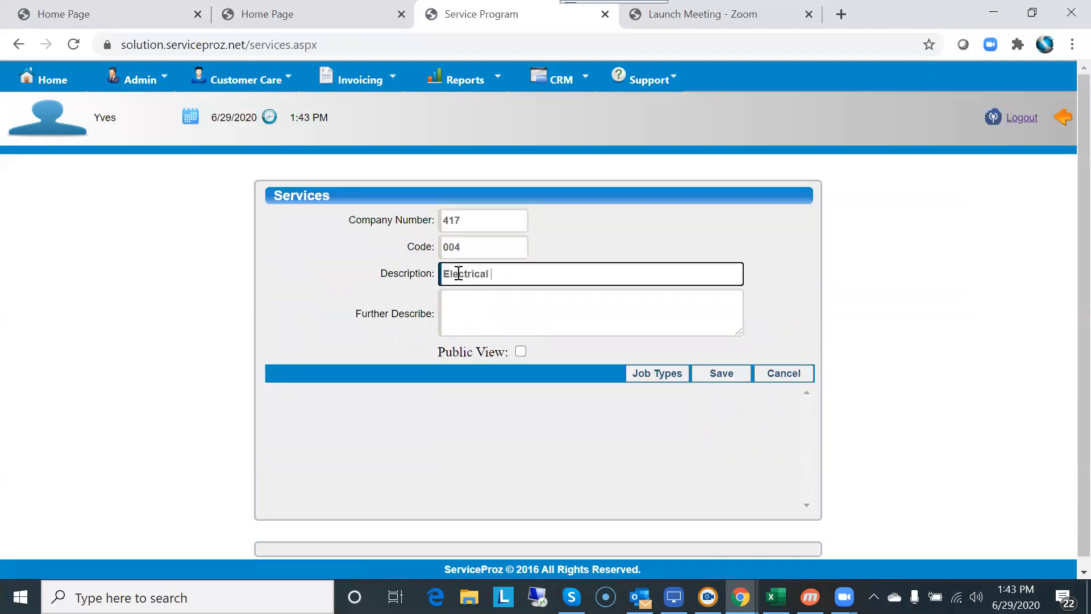
left_click(726, 373)
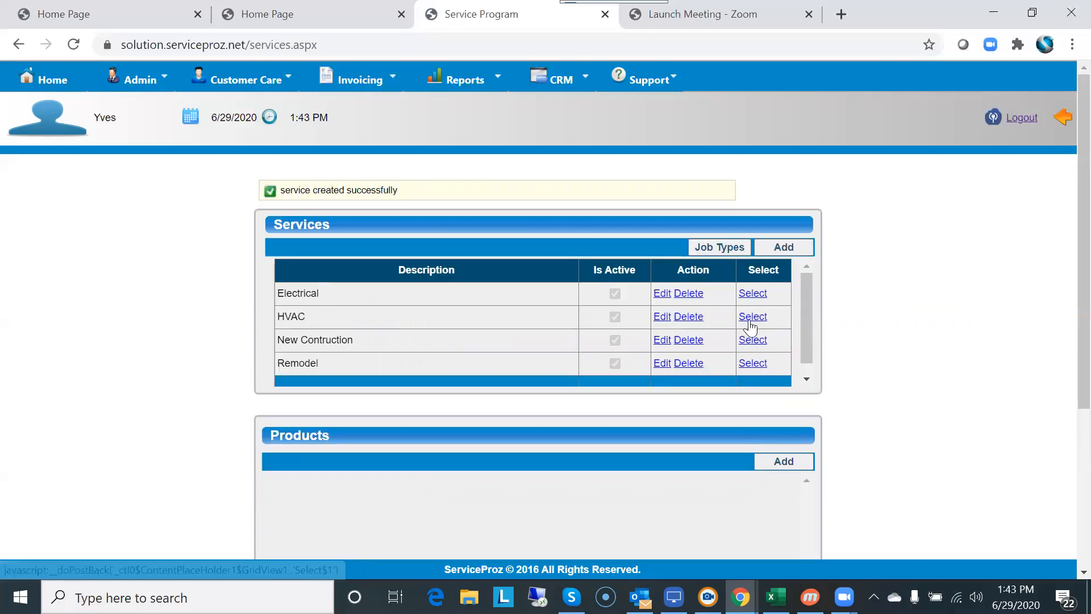
Select the Electrical service and save a new product under it described as Inside wiring.
left_click(753, 294)
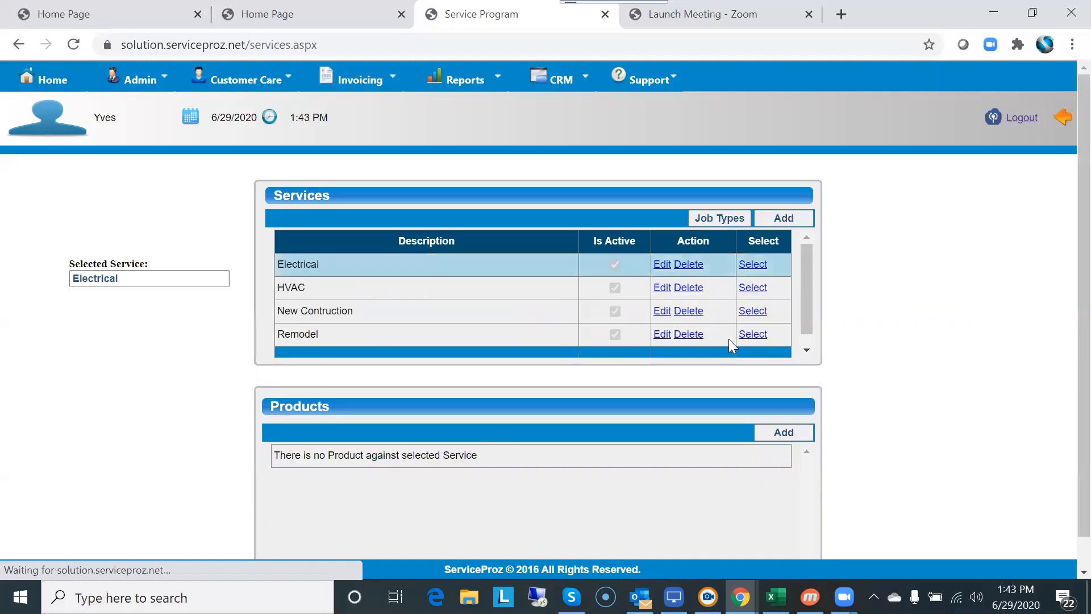
left_click(788, 432)
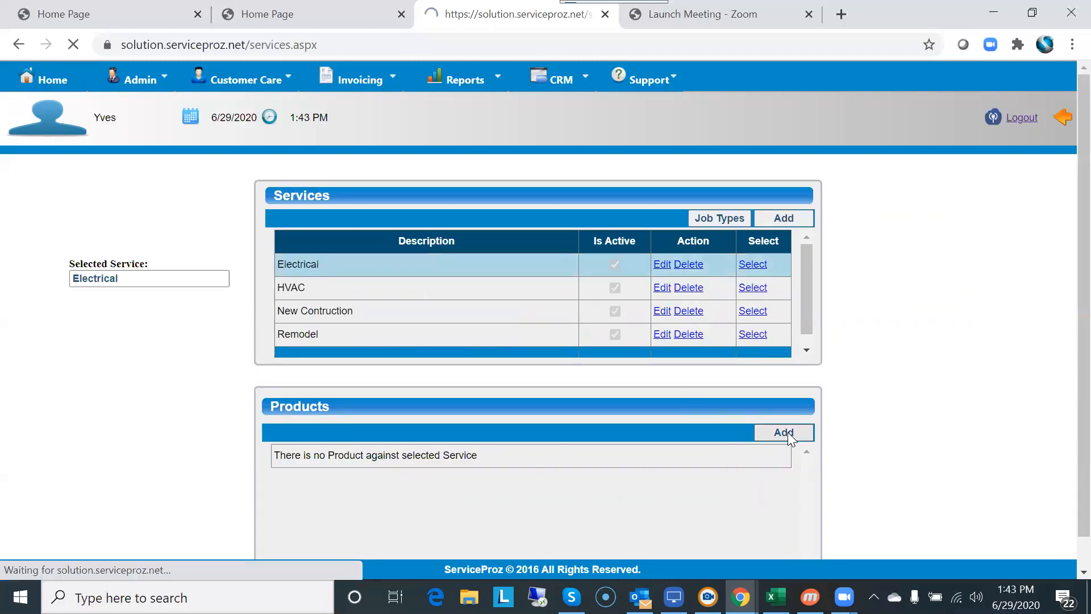
left_click(452, 326)
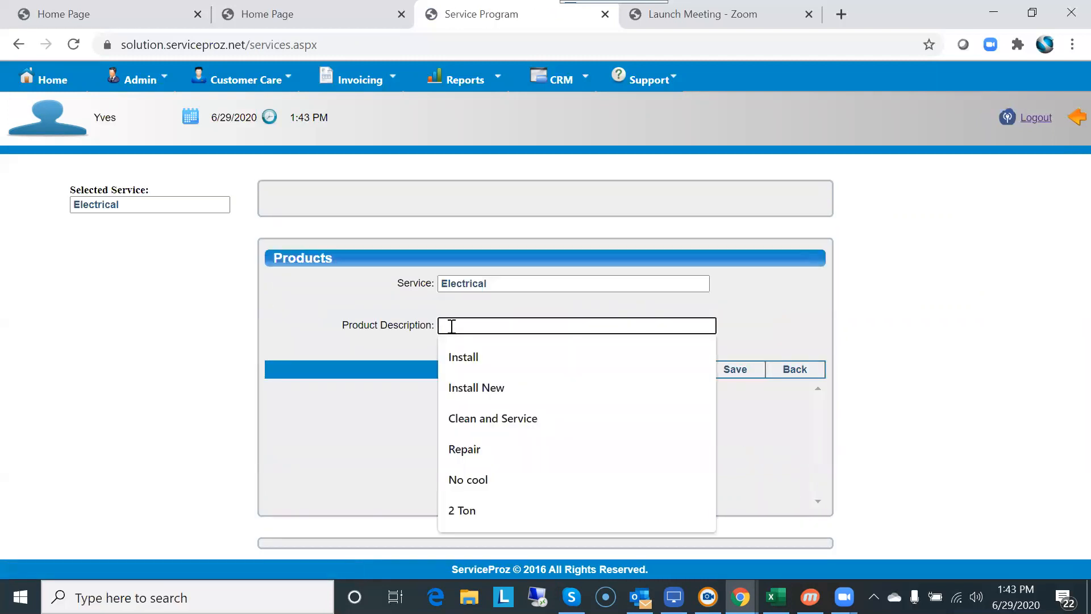
type("Inside wiring")
left_click(735, 369)
Save another Electrical product described as First Rough New Contruction and go back to the services overview.
left_click(455, 354)
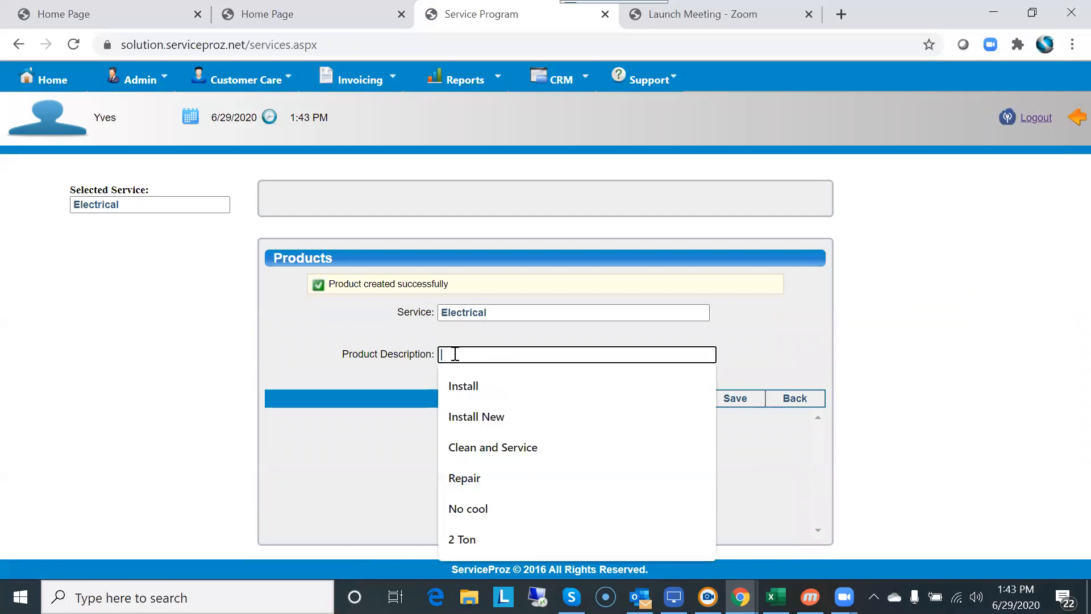
type("Fi")
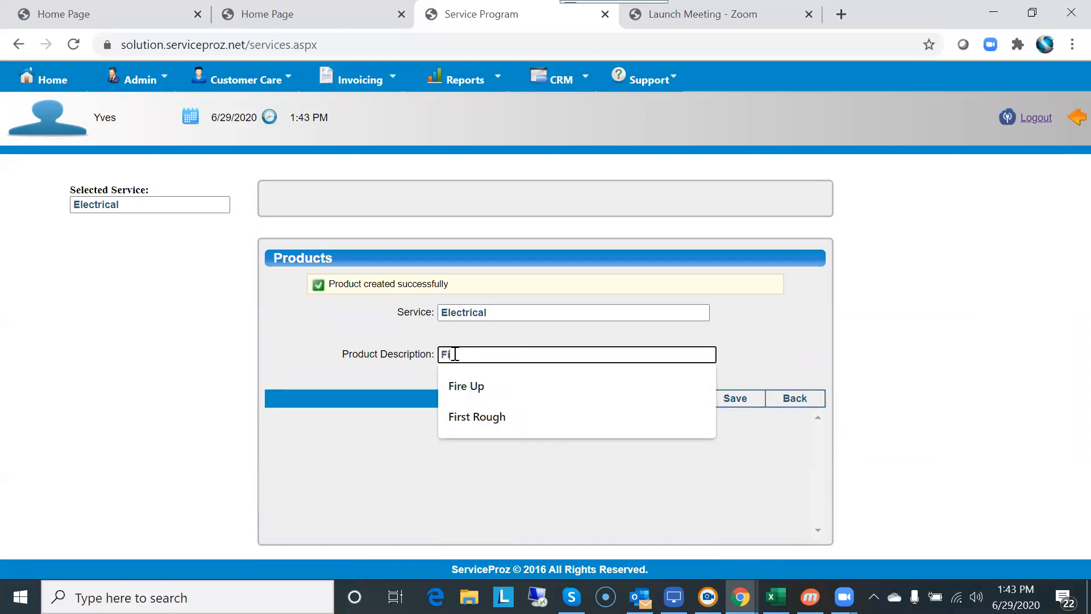
type("rst Rough")
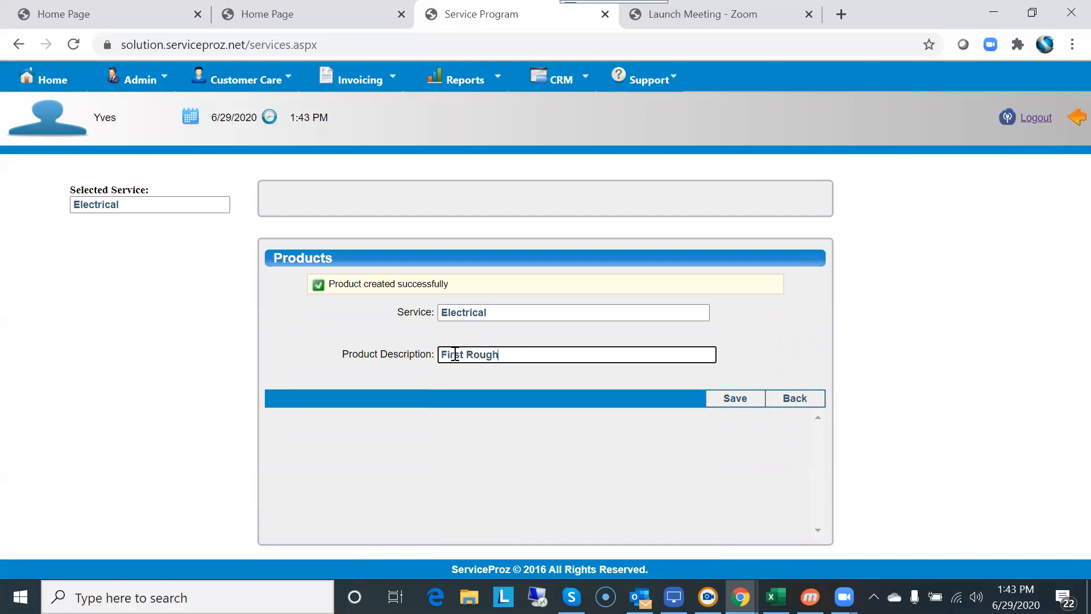
type(" New Contruction")
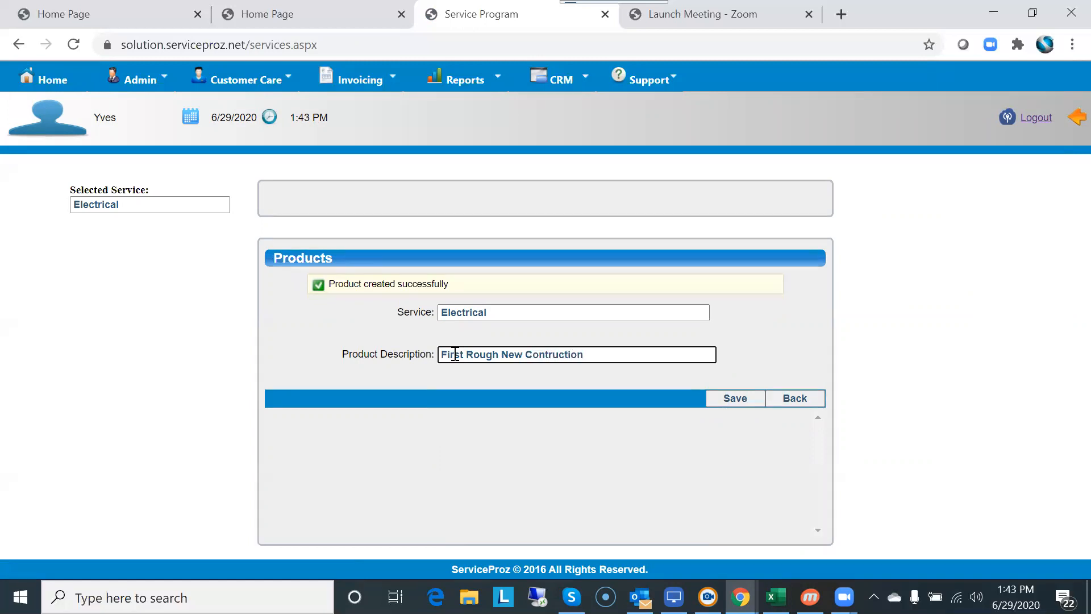
left_click(737, 398)
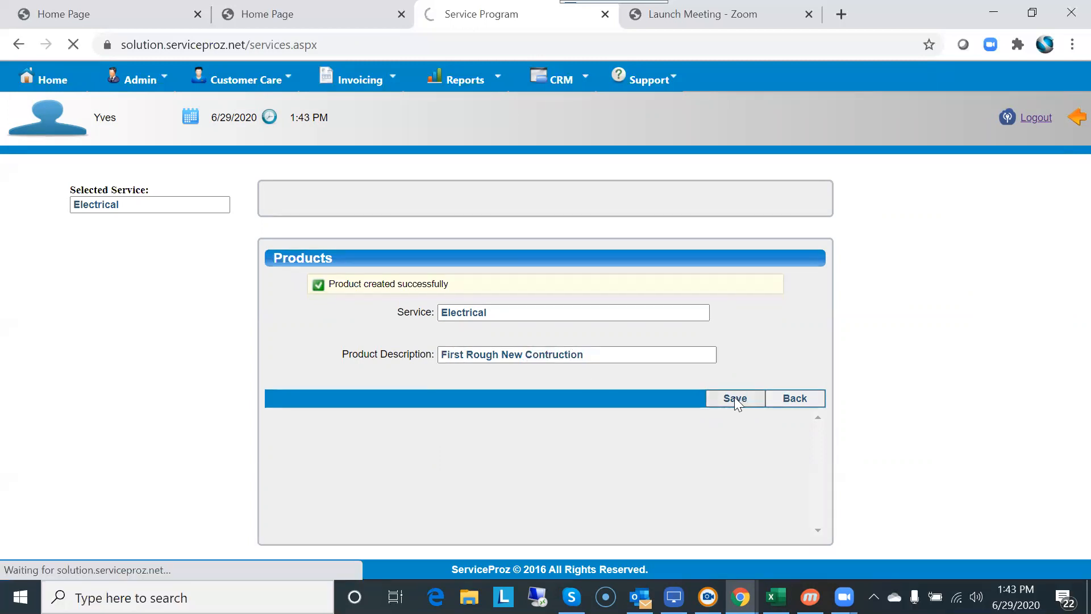
left_click(798, 396)
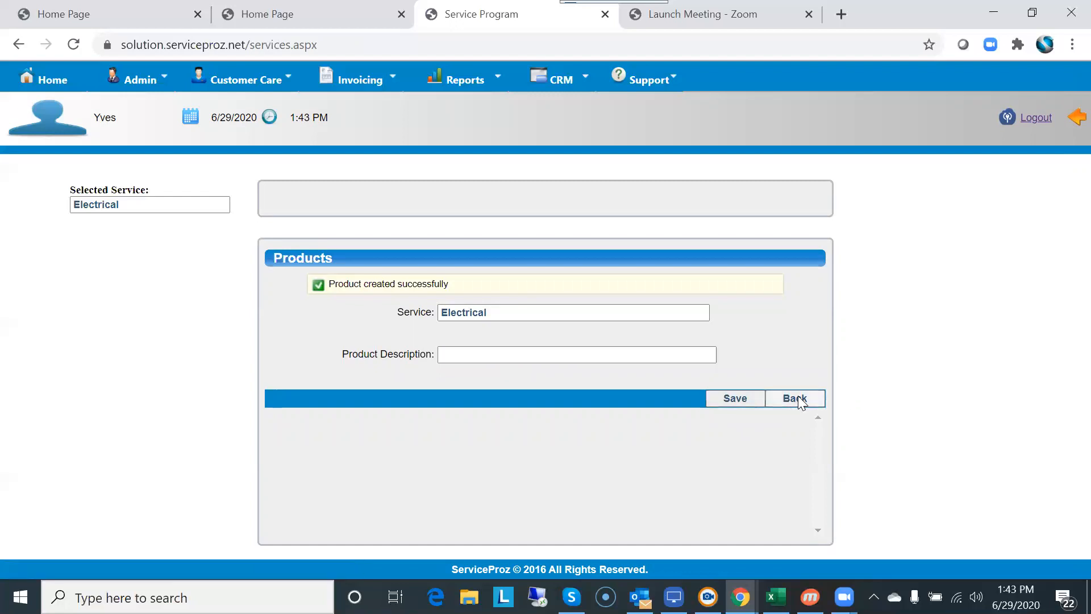
Select the Inside wiring product of the Electrical service and save a new symptom under it described as Commercial.
scroll(733, 447, "down", 2)
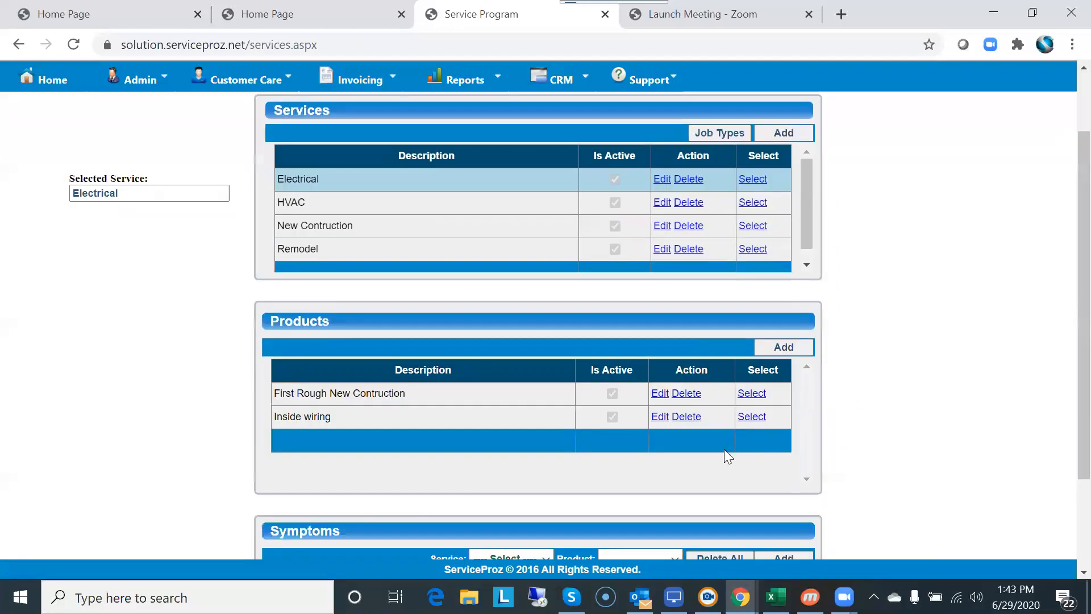
left_click(751, 418)
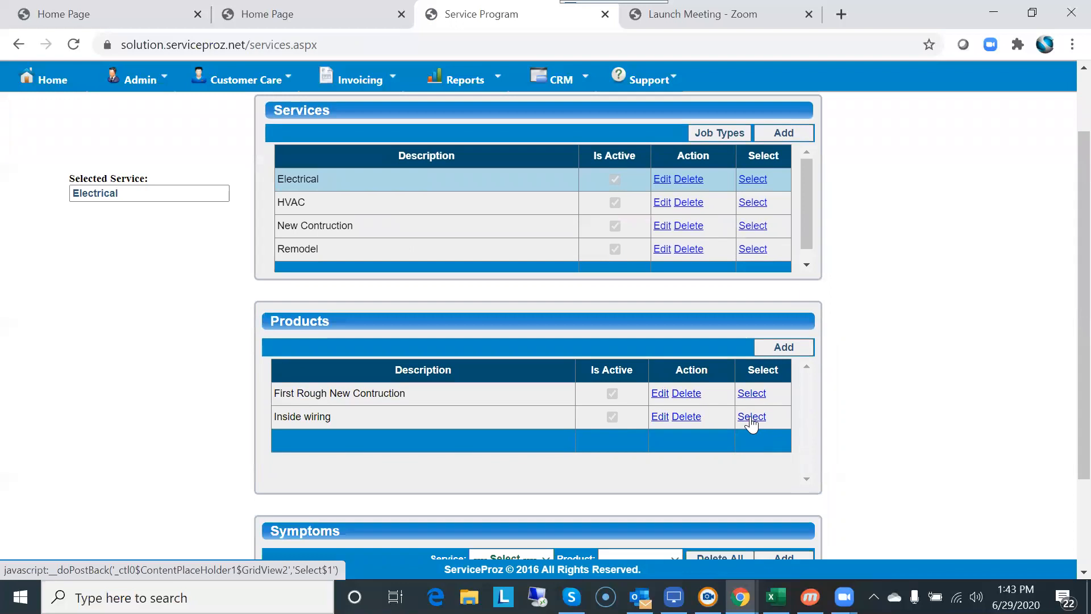
scroll(721, 405, "down", 3)
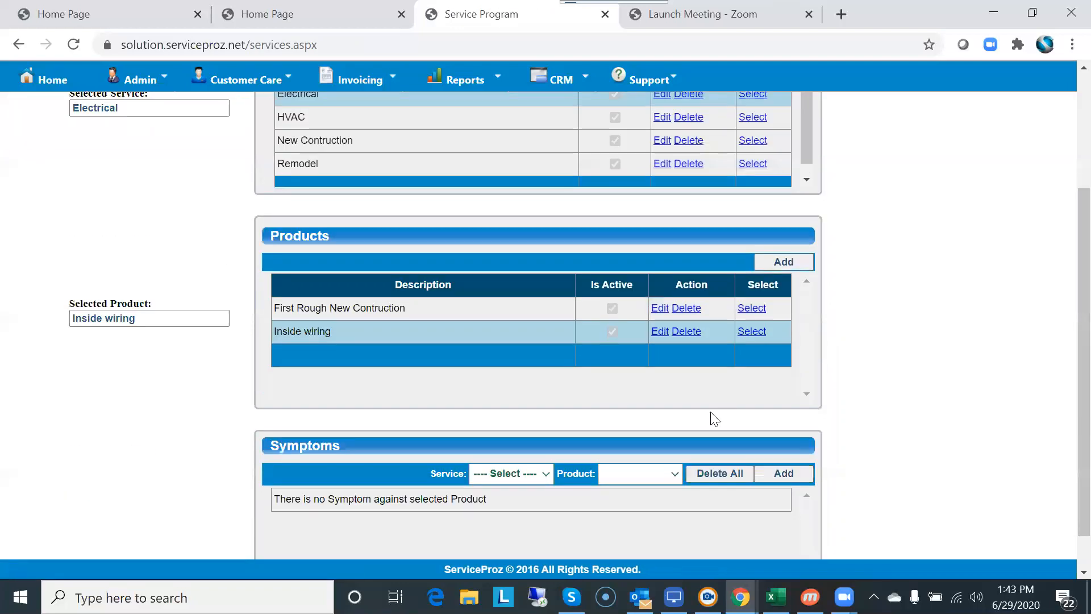
left_click(784, 477)
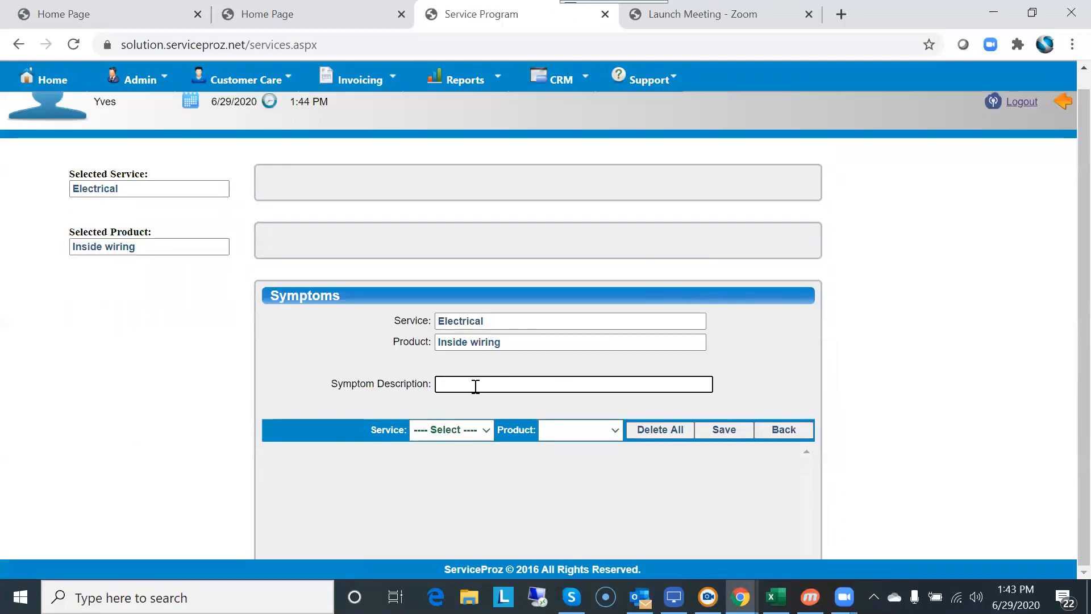
left_click(473, 385)
type("Commercial")
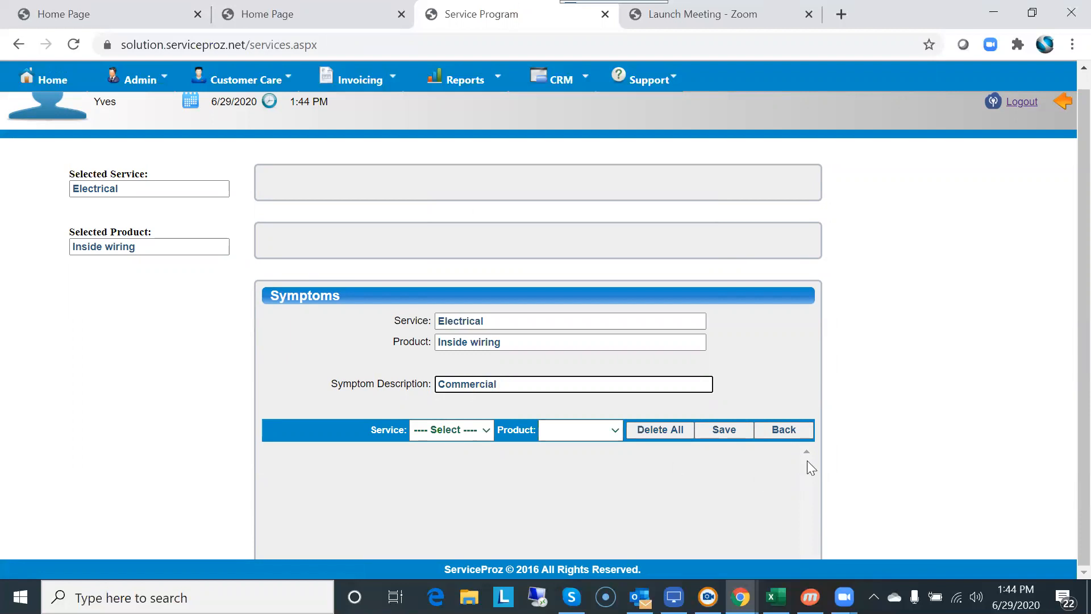
left_click(725, 430)
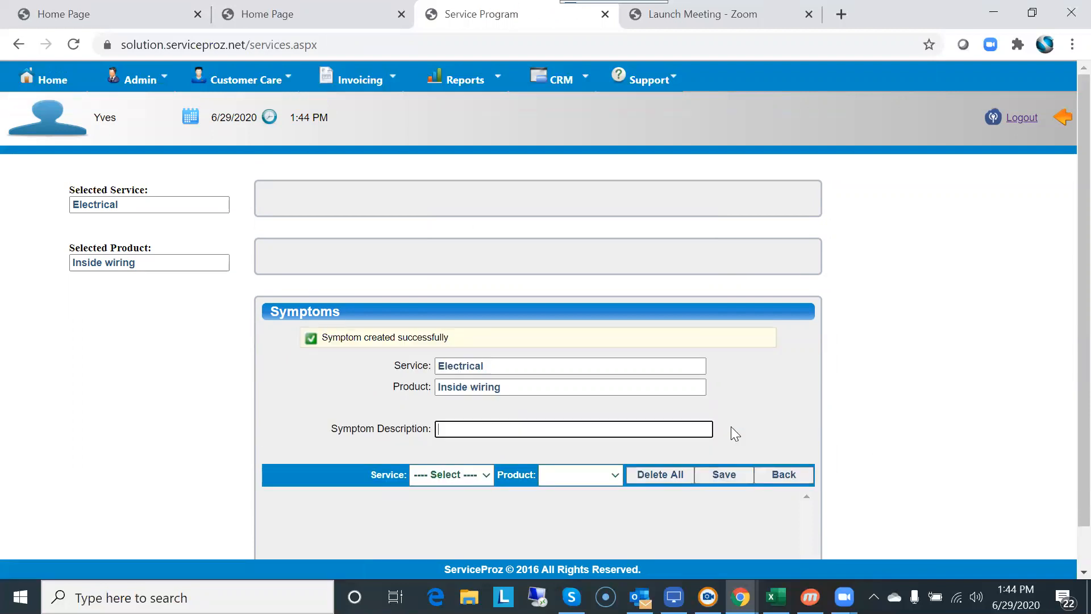
Return to the home page, open the Employees page of the admin setup and start a new employee record.
left_click(34, 86)
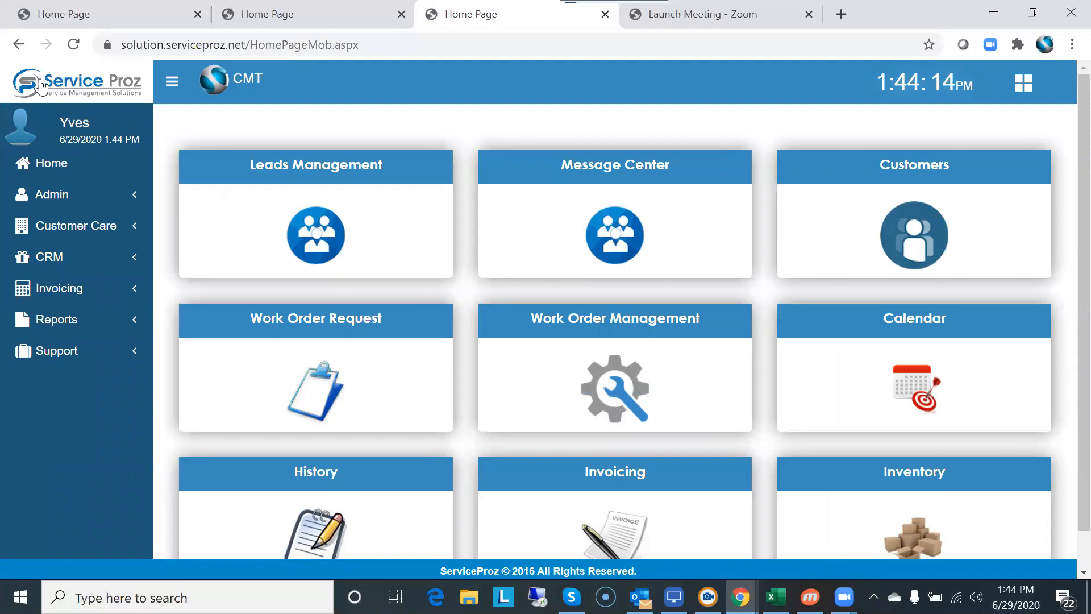
left_click(49, 196)
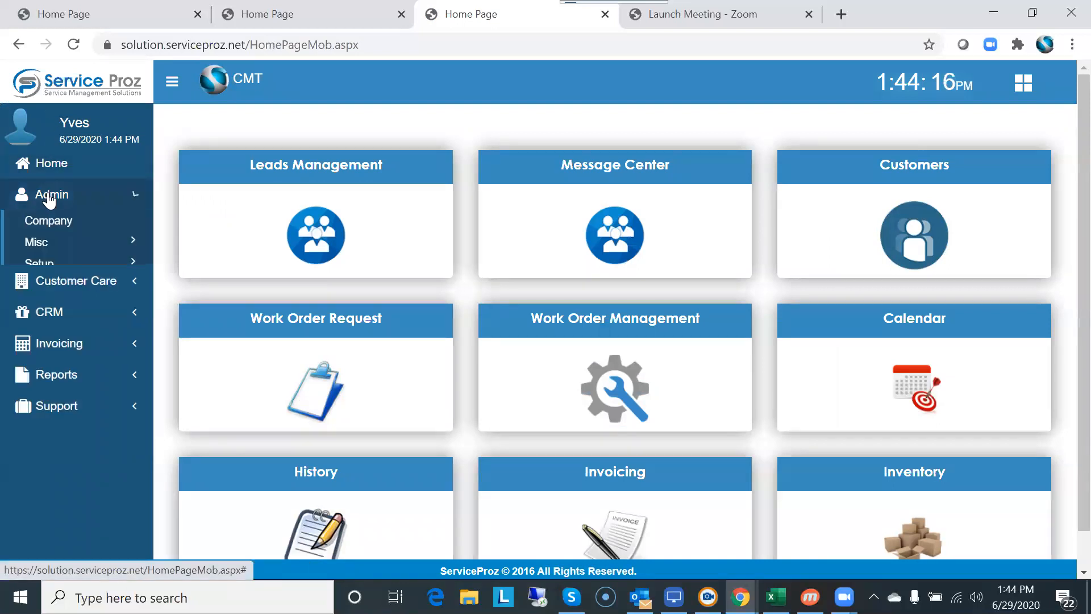
mouse_move(62, 269)
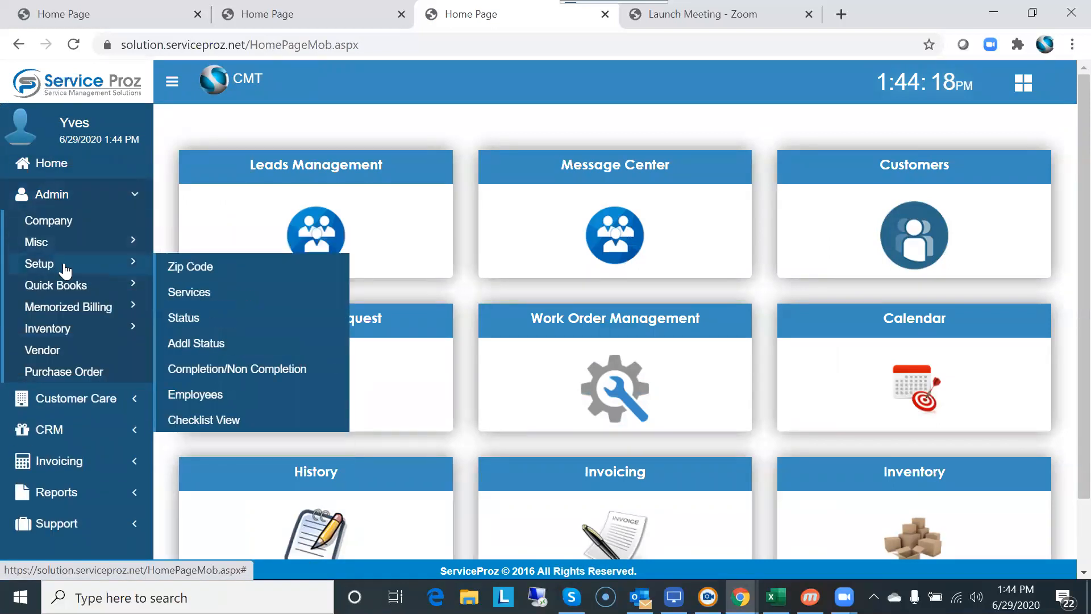
left_click(202, 402)
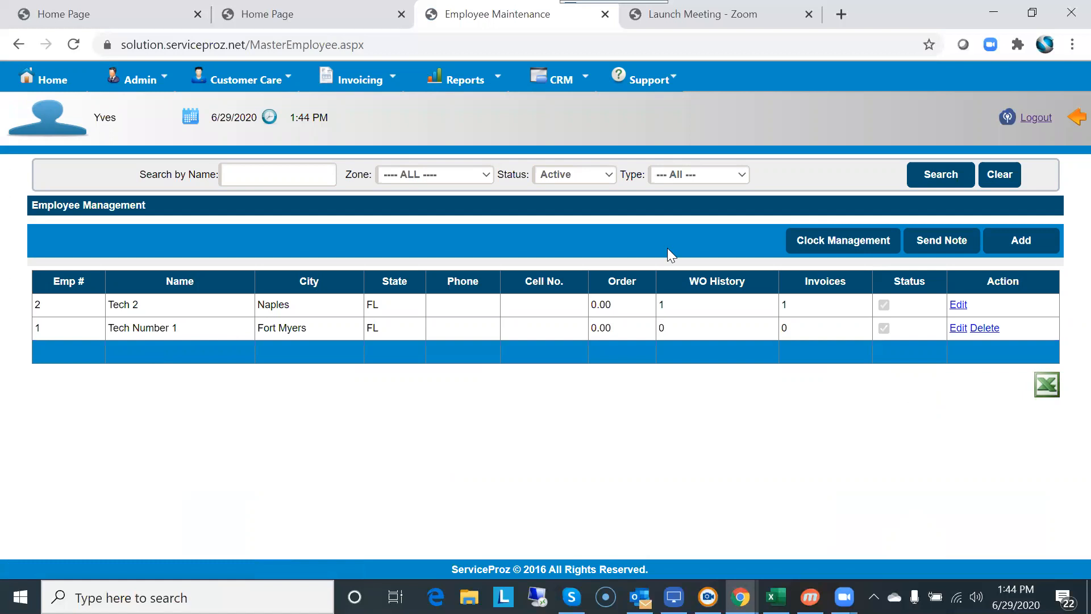
left_click(1032, 241)
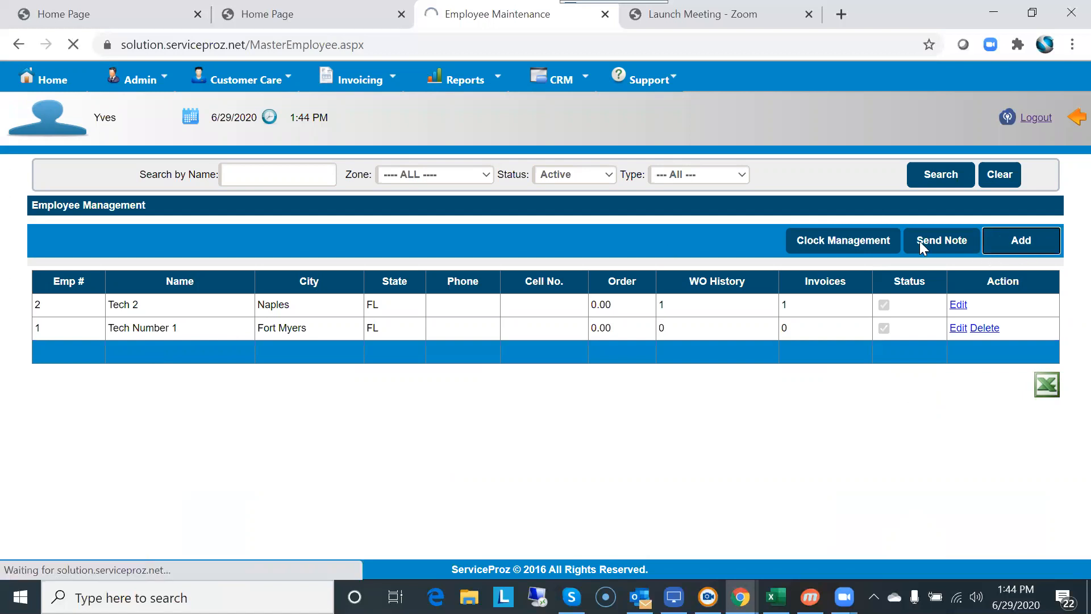
Fill in the new employee with last name Tech 3, a street address and ZIP code 34101, and insert the record.
left_click(298, 298)
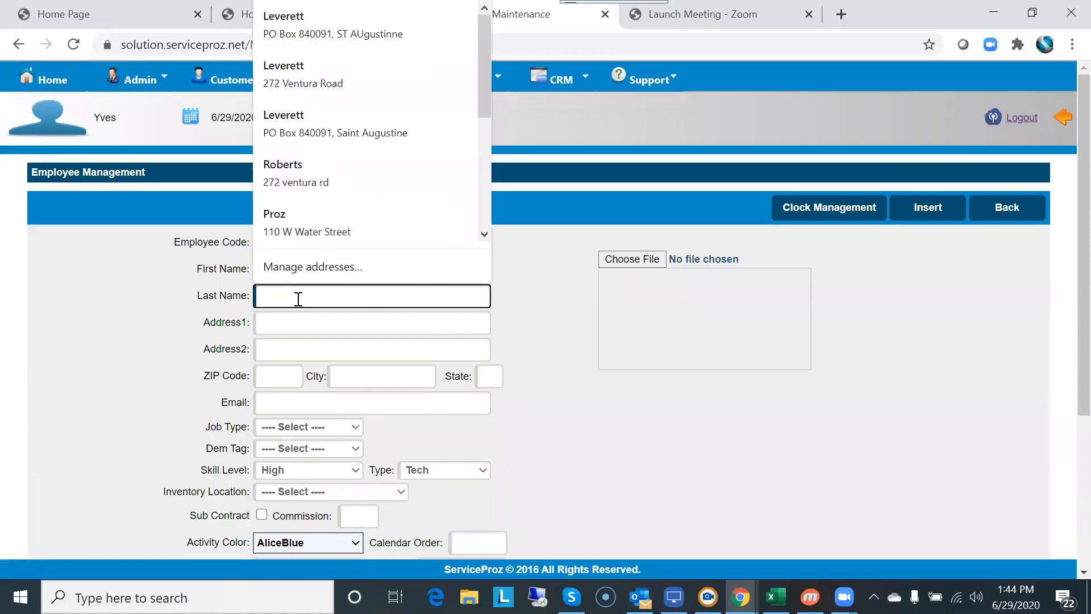
type("Tech 3")
key("Tab")
type("123")
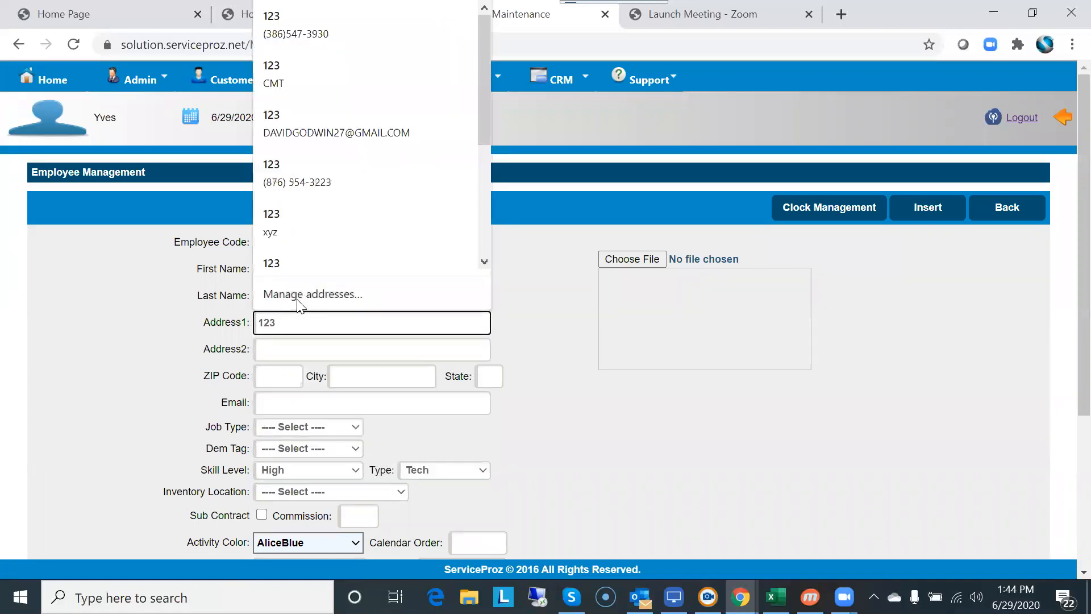
key("Tab")
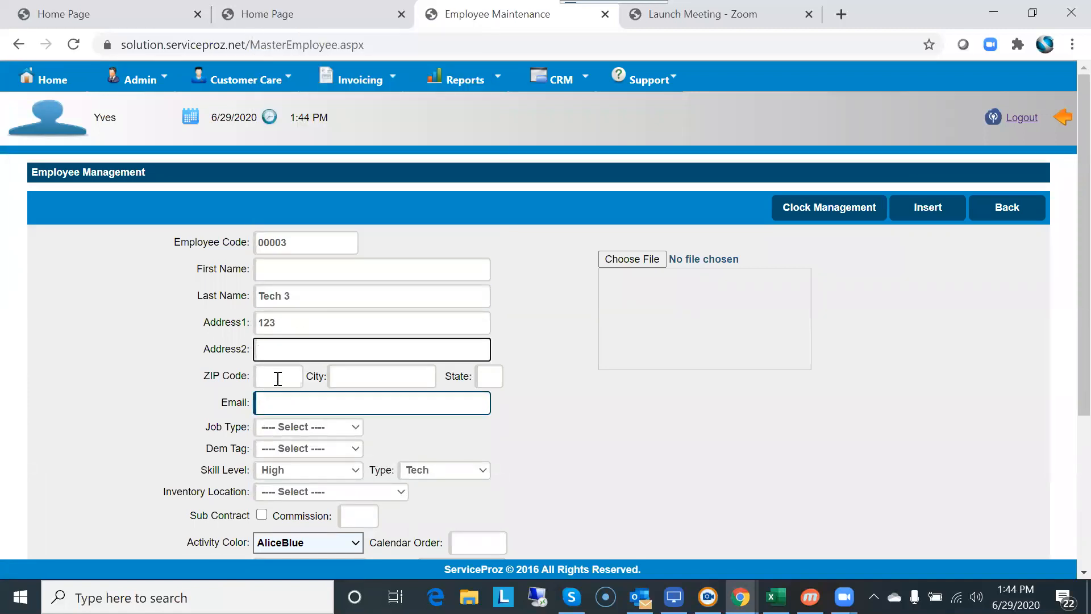
left_click(278, 377)
type("3")
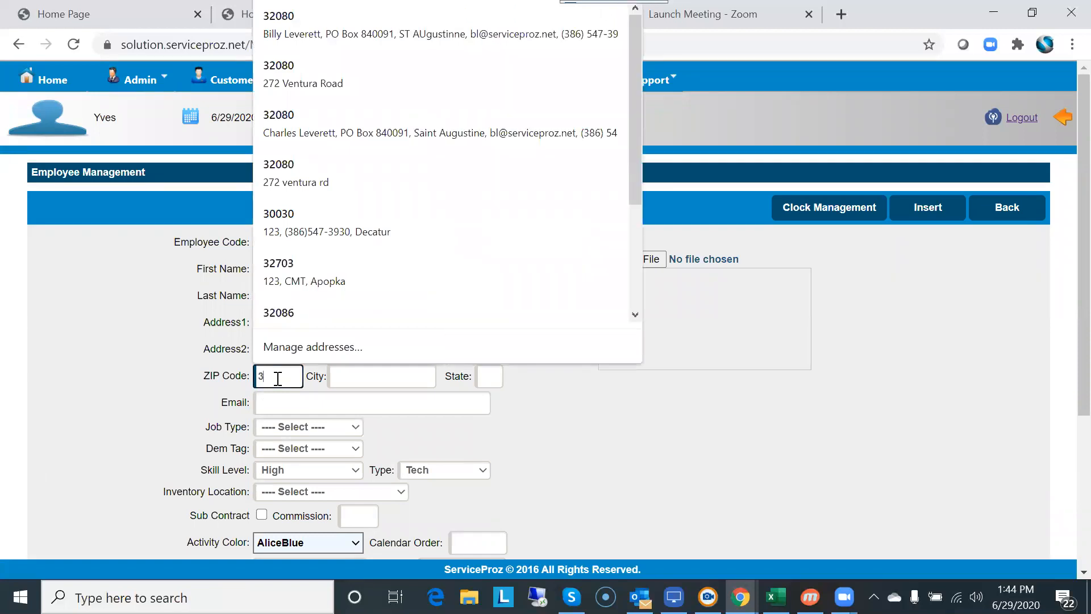
type("4101")
key("Tab")
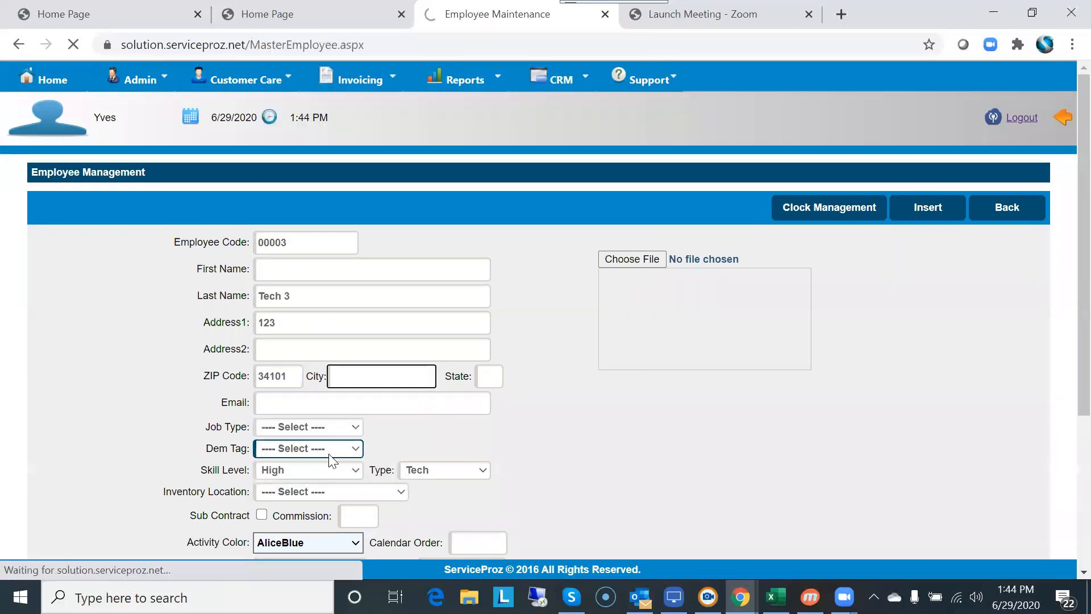
scroll(534, 419, "down", 3)
scroll(682, 313, "up", 3)
left_click(912, 208)
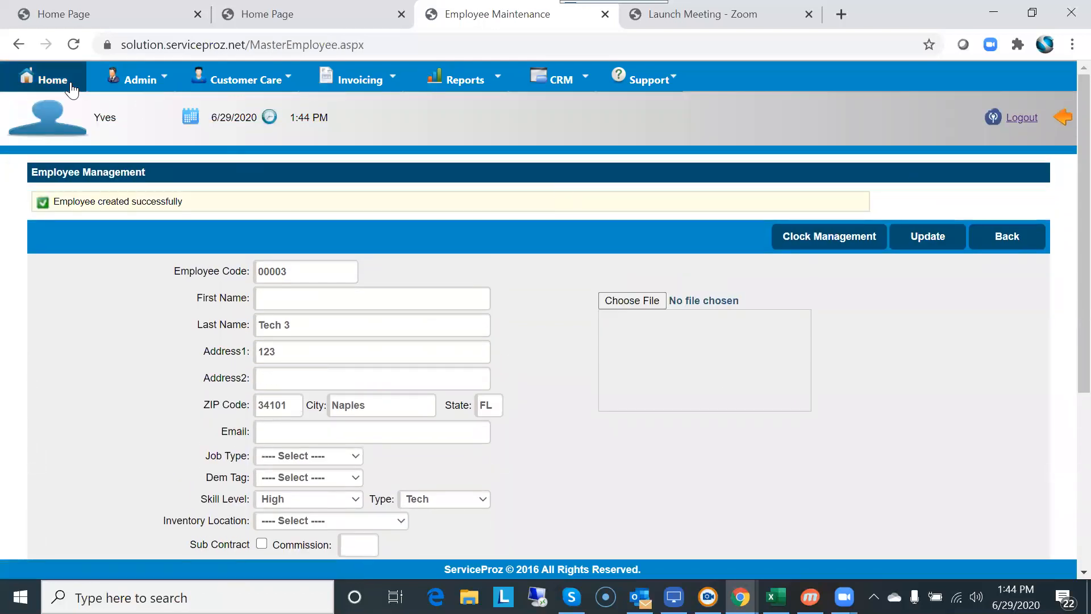
Return to the home page, open a new work order request and enter the zip code 34101.
left_click(50, 84)
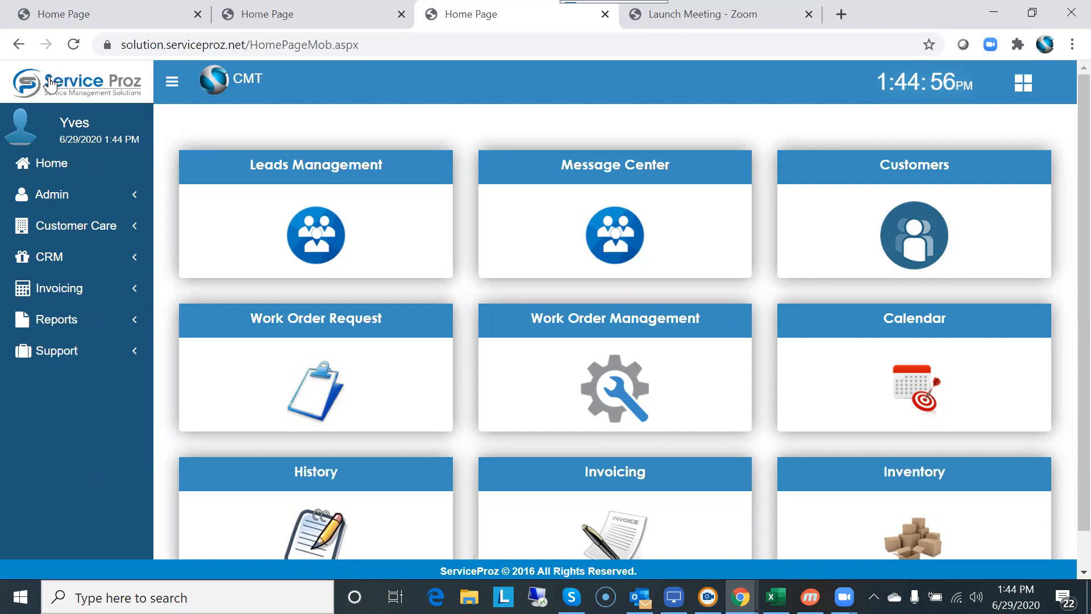
left_click(329, 323)
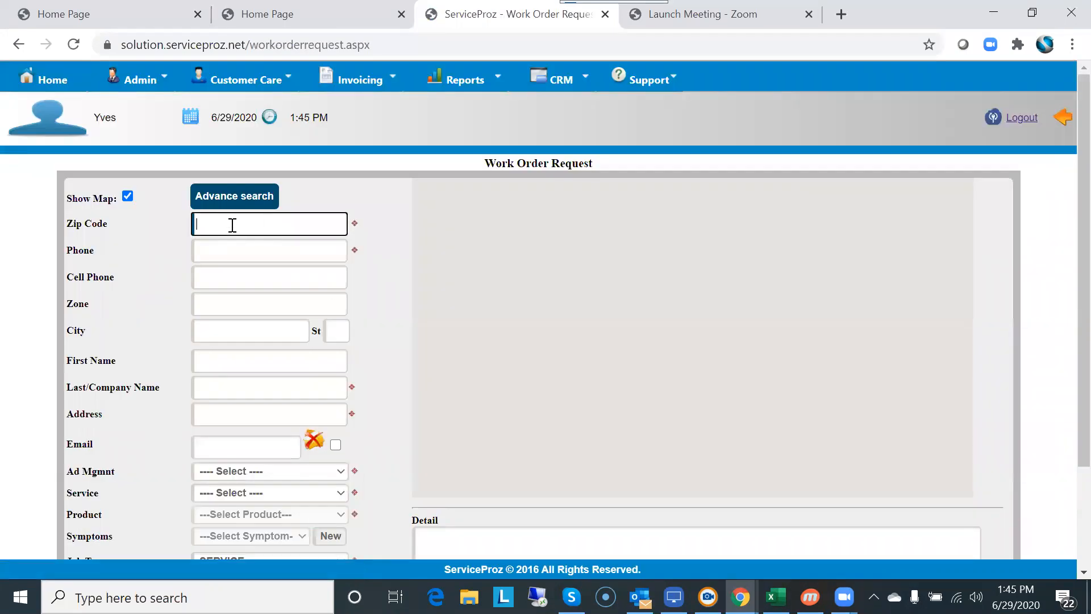
left_click(232, 226)
type("3410")
key("Tab")
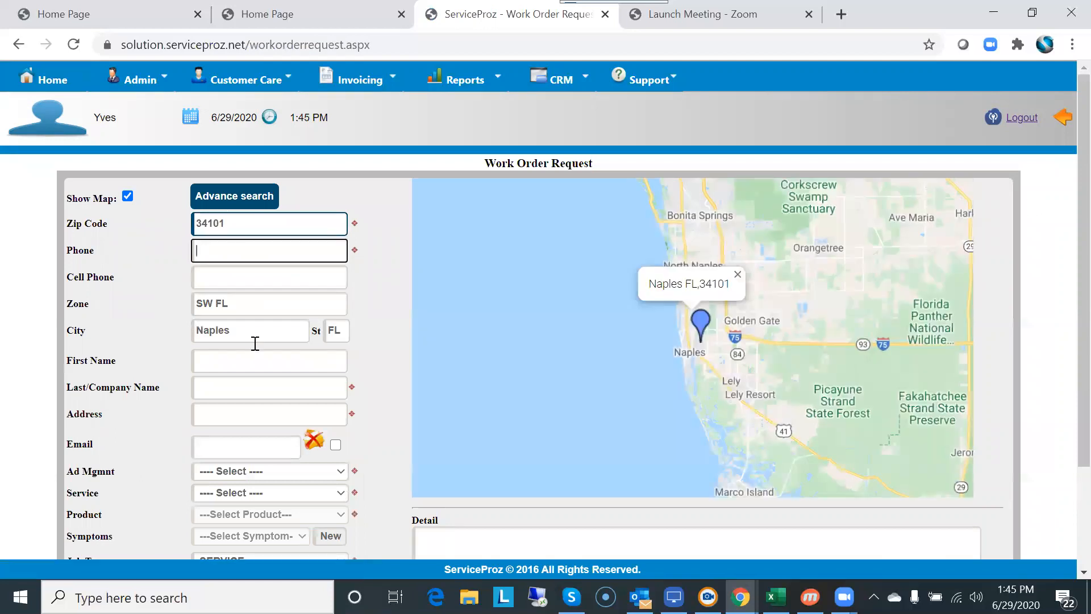
left_click(238, 330)
left_click(245, 312)
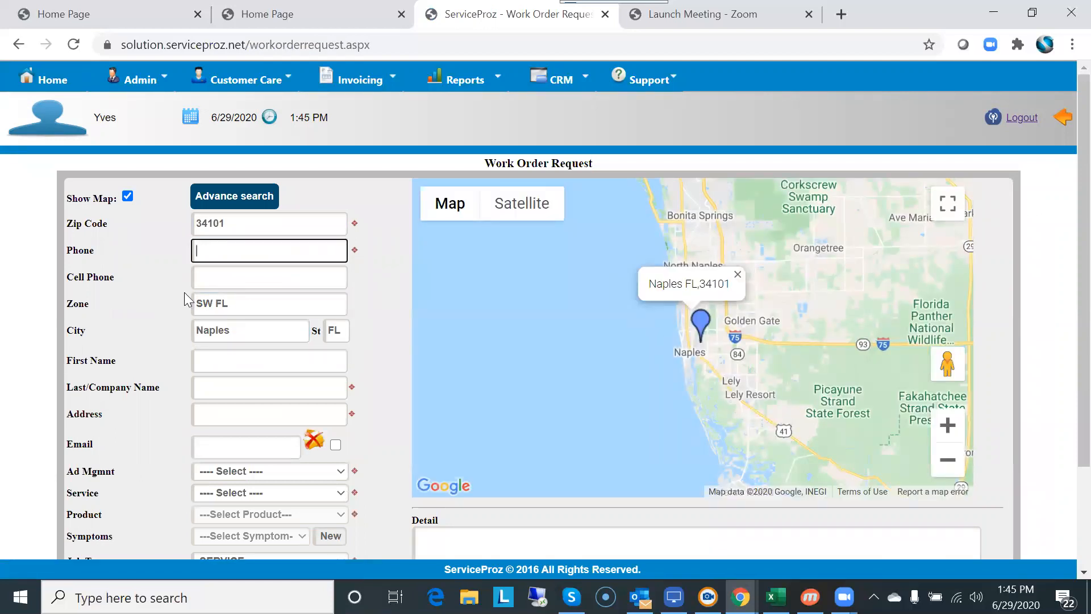
Enter the customer's phone number in the work order request.
left_click(201, 247)
type("(789)")
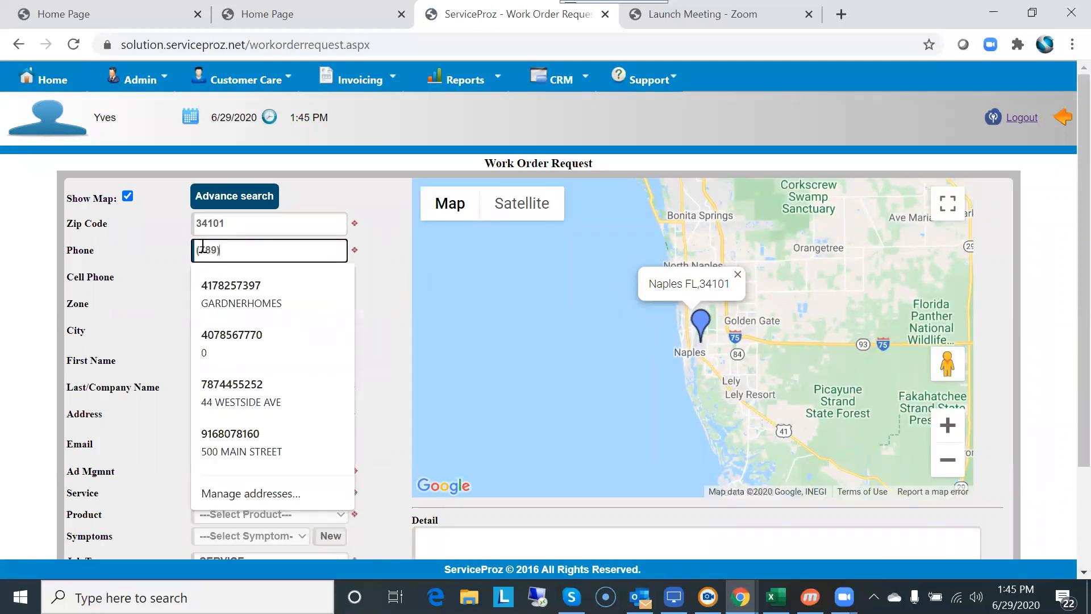
type("456-66644")
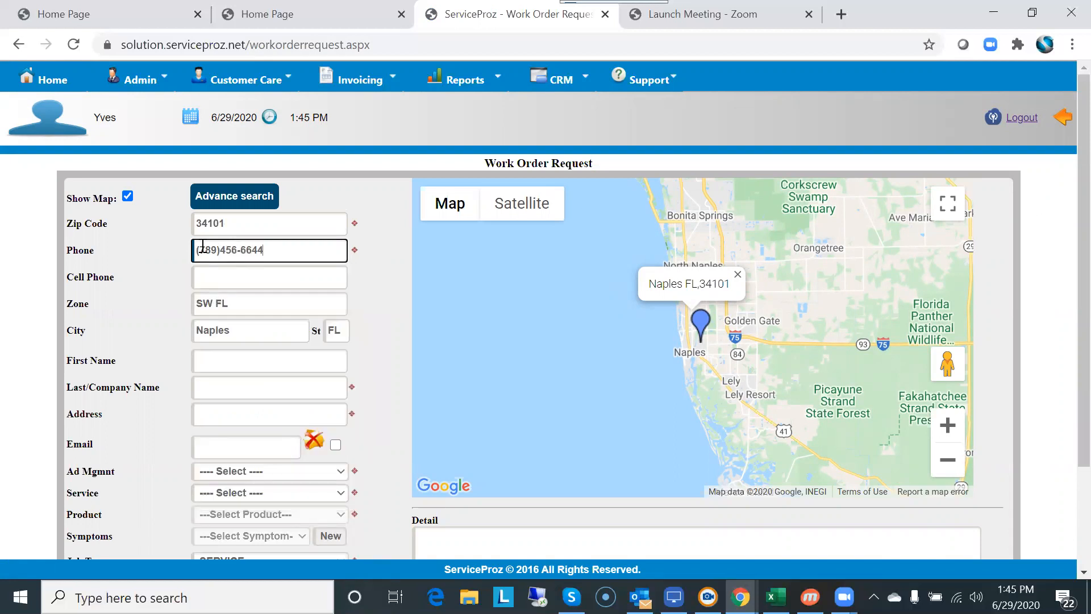
Fill in the customer's last name and street address in the work order request.
key("Tab")
key("Tab")
key("Tab")
key("Tab")
key("Tab")
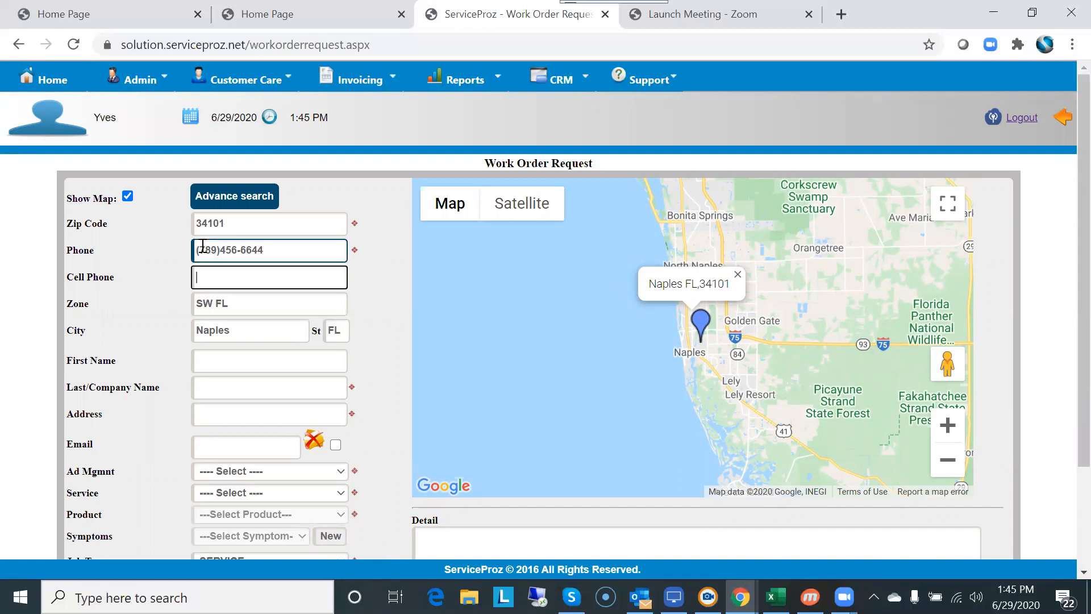
key("Tab")
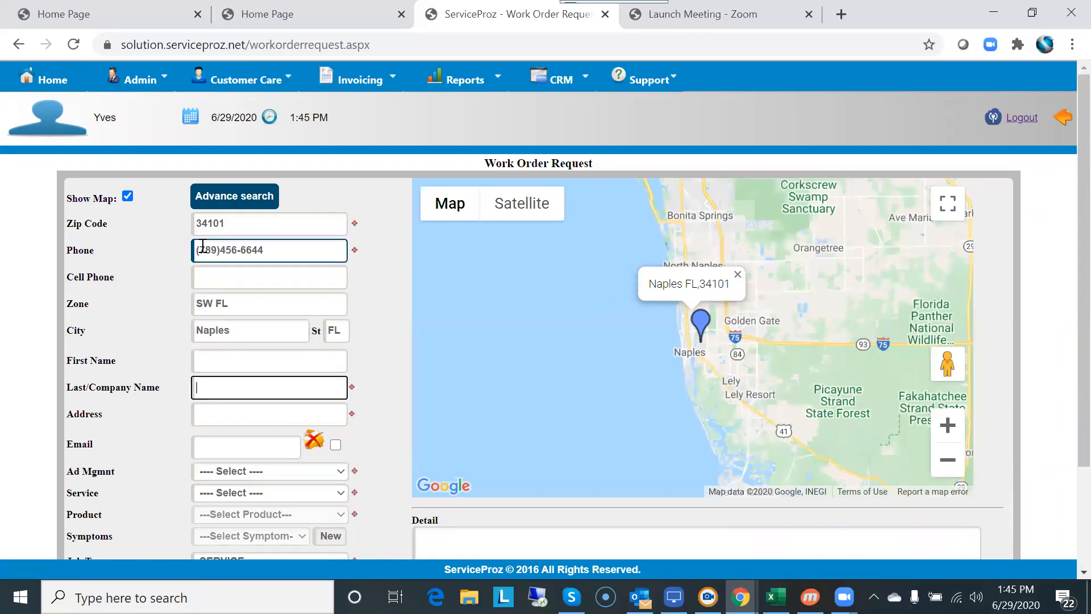
type("SMITH")
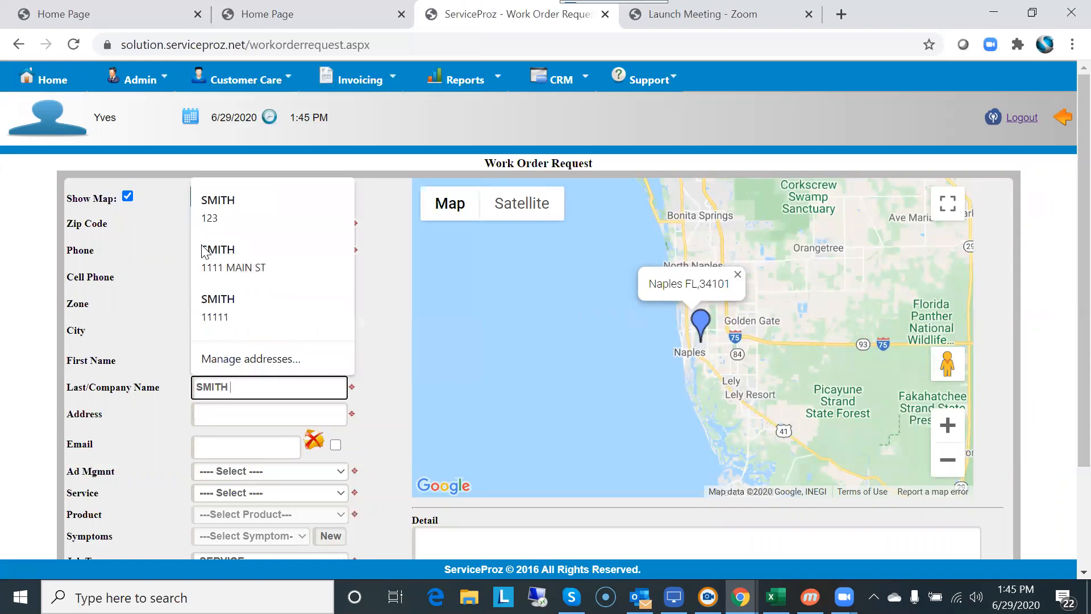
key("Tab")
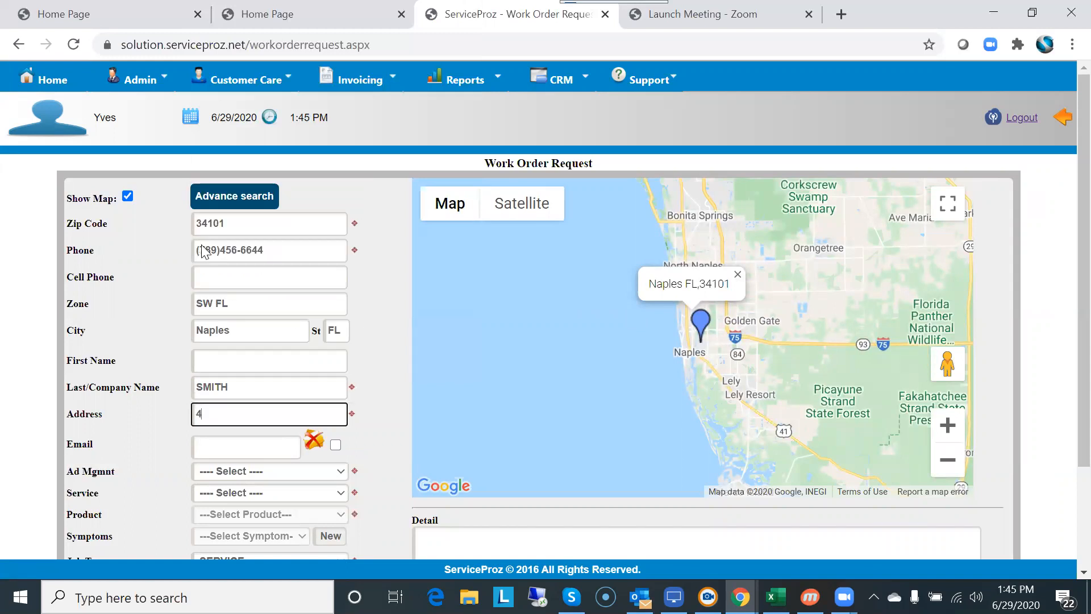
type("400 MAIN")
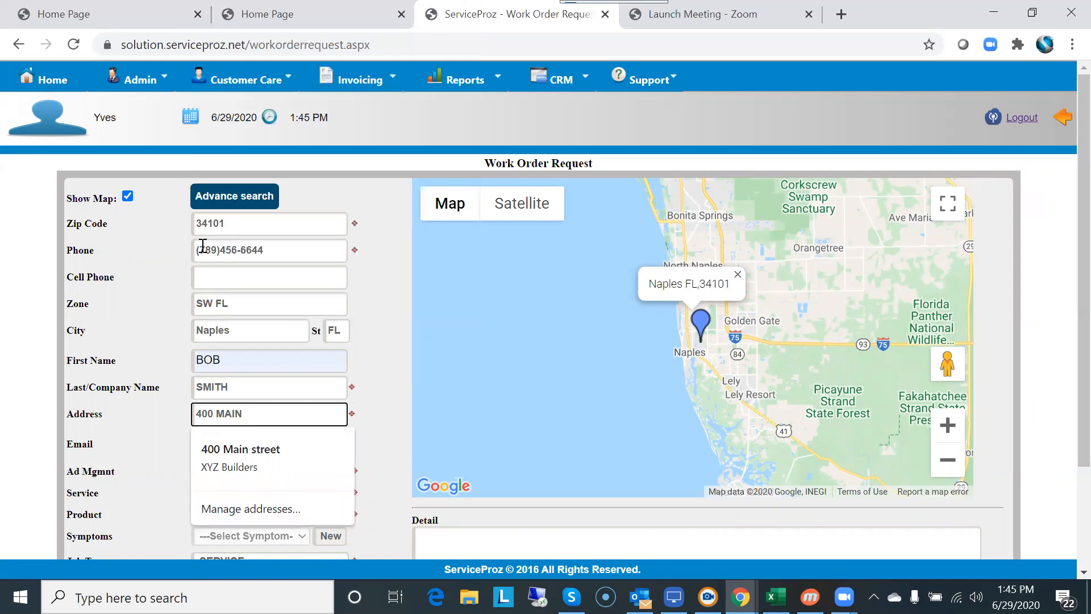
type(" STREET")
key("Tab")
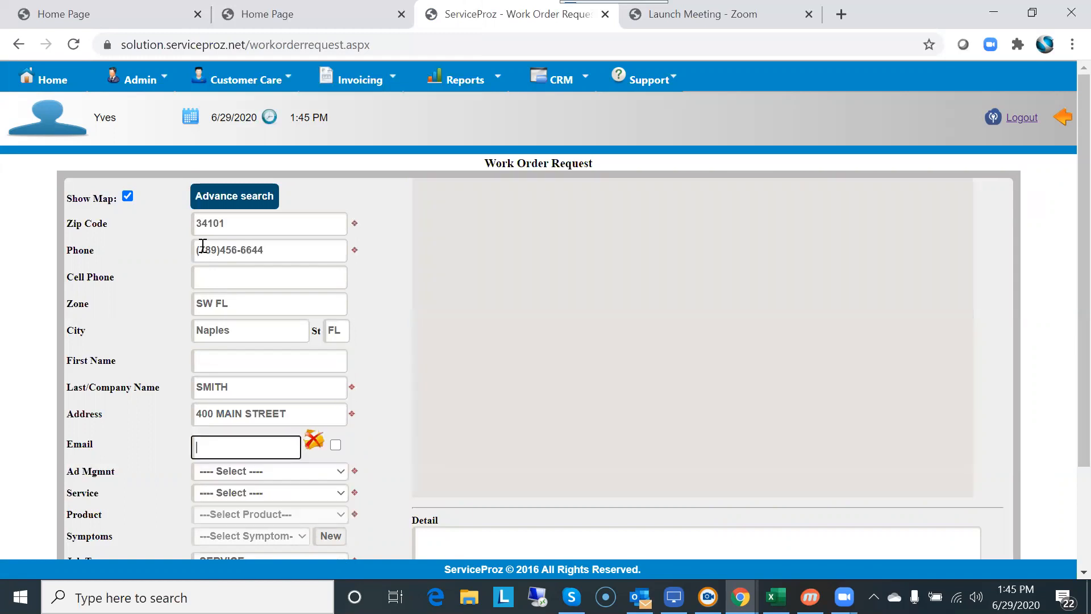
Set the request's ad management to PHONE BOOK, its service to Electrical and its product to Inside wiring.
left_click(273, 475)
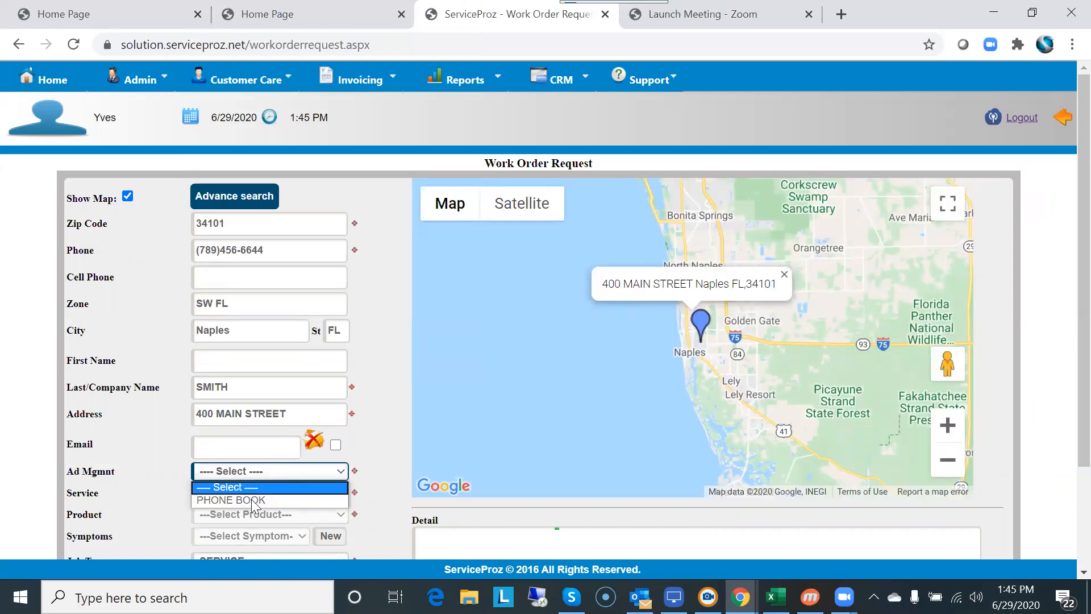
left_click(248, 501)
scroll(260, 449, "down", 1)
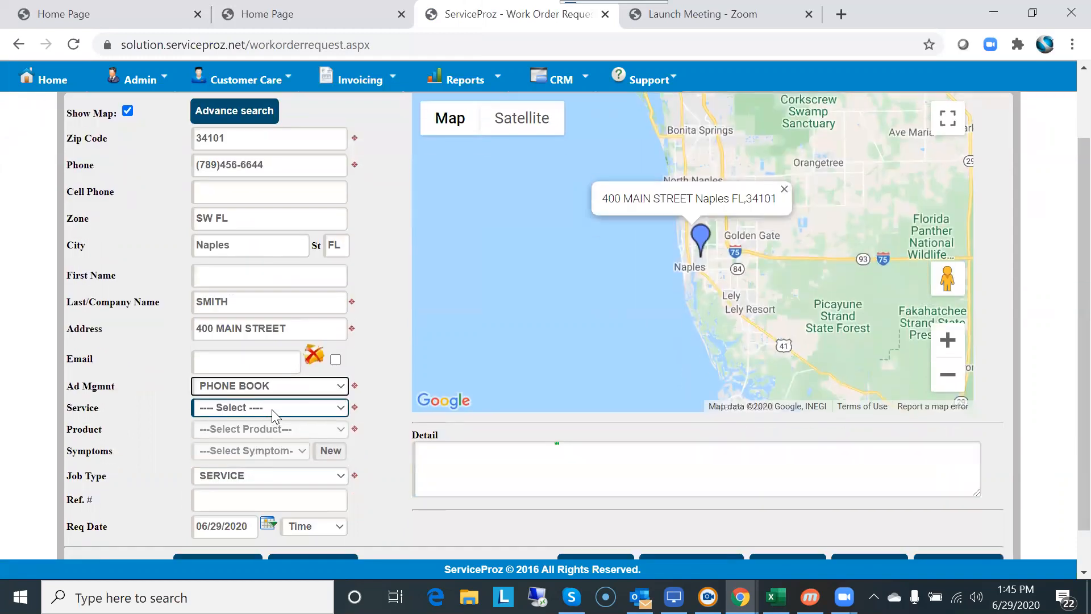
left_click(271, 408)
left_click(238, 437)
left_click(249, 430)
left_click(243, 470)
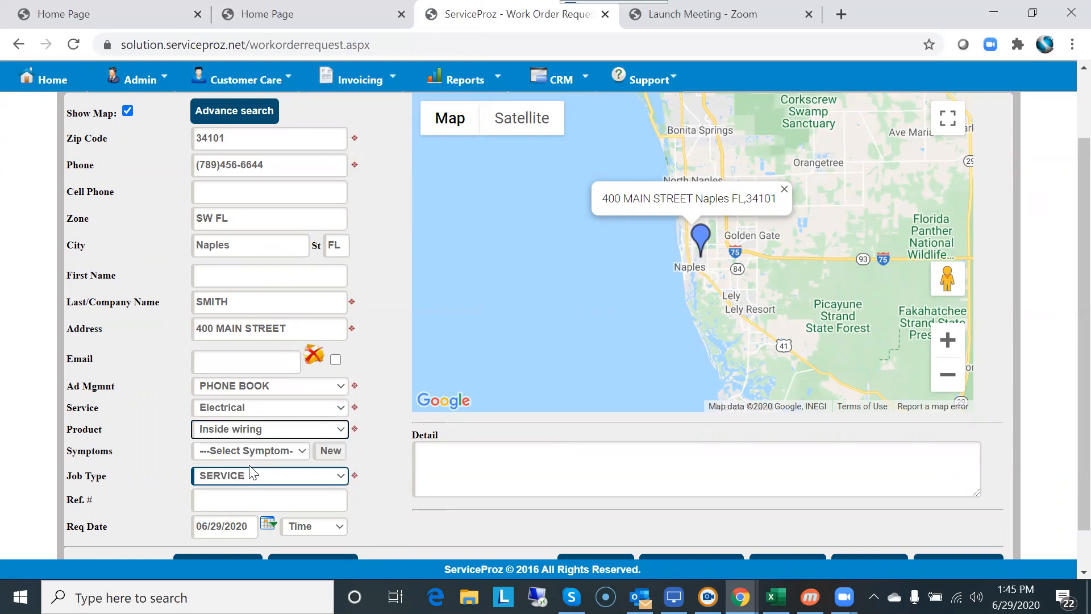
Set the symptom to Commercial and submit the work order request for scheduling.
left_click(244, 451)
left_click(236, 480)
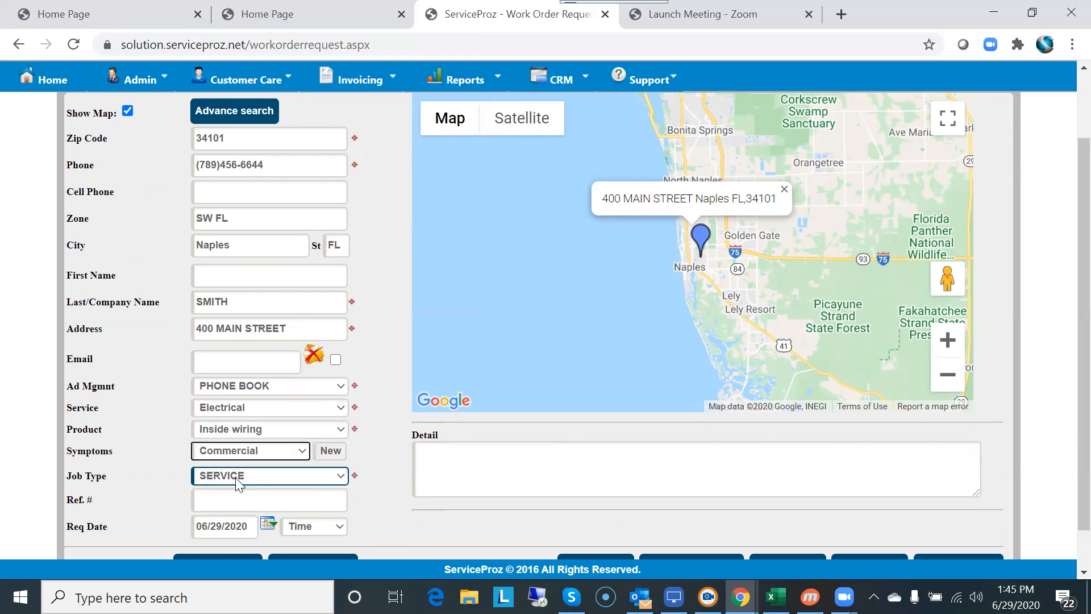
scroll(377, 484, "down", 2)
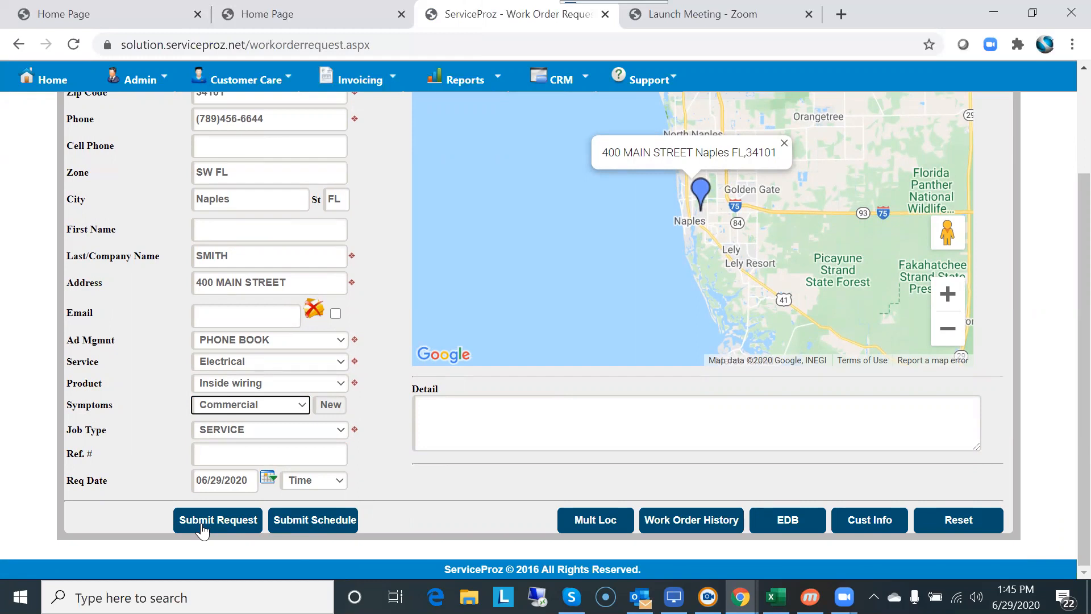
left_click(318, 527)
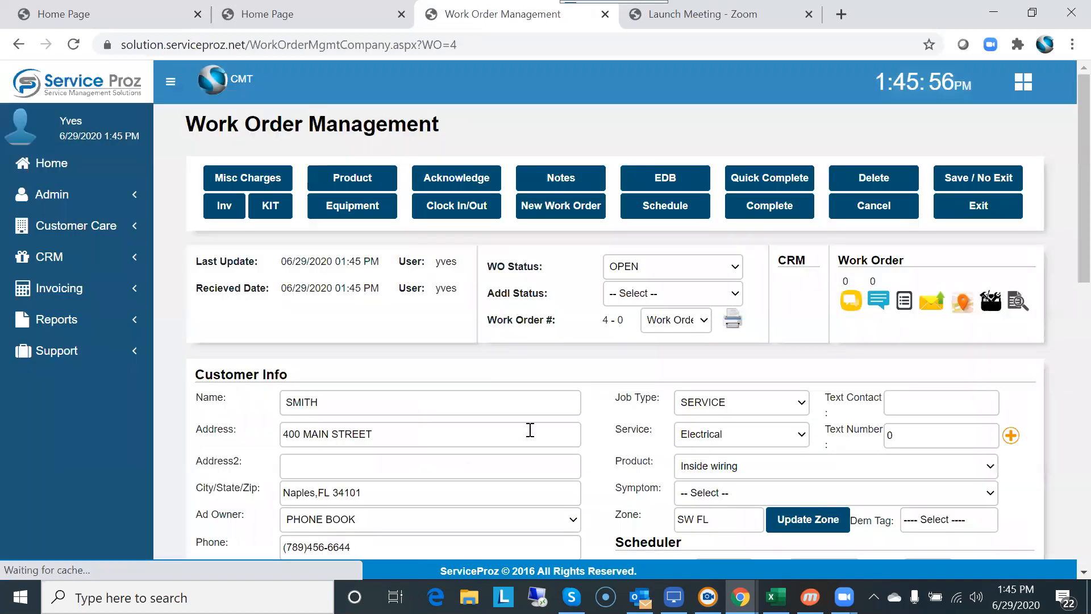
Open the Calendar from the home page in its own browser tab and view the week of June 29, 2020.
scroll(392, 338, "down", 4)
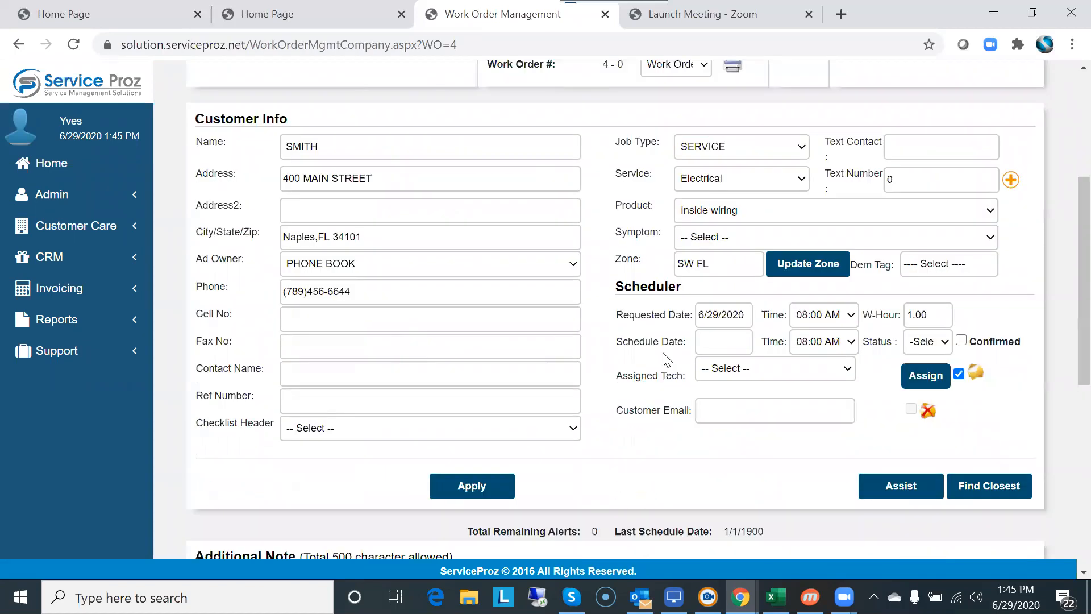
left_click(300, 20)
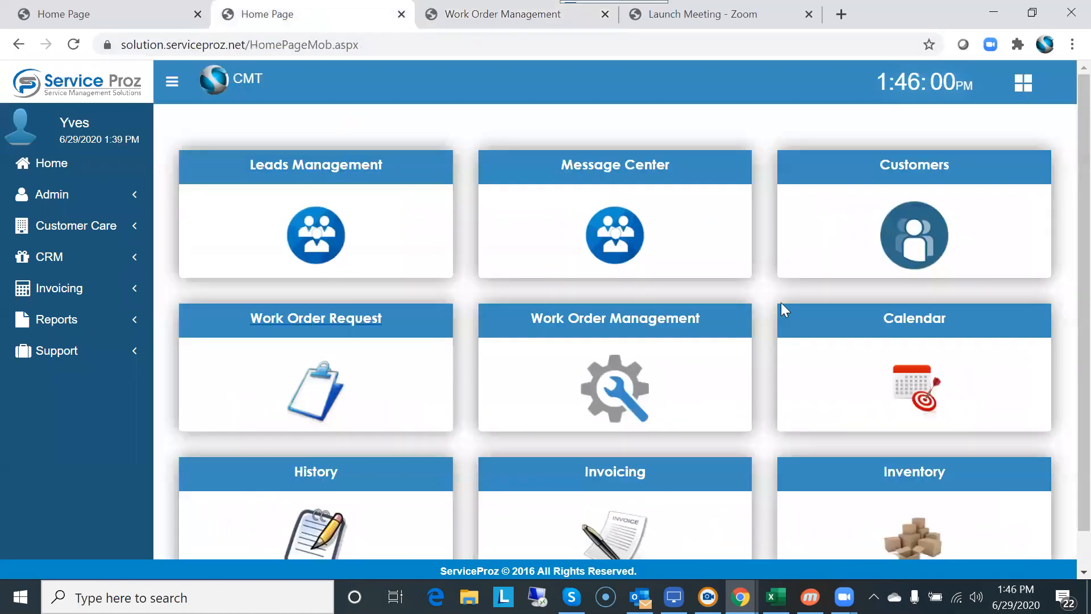
right_click(898, 316)
left_click(889, 334)
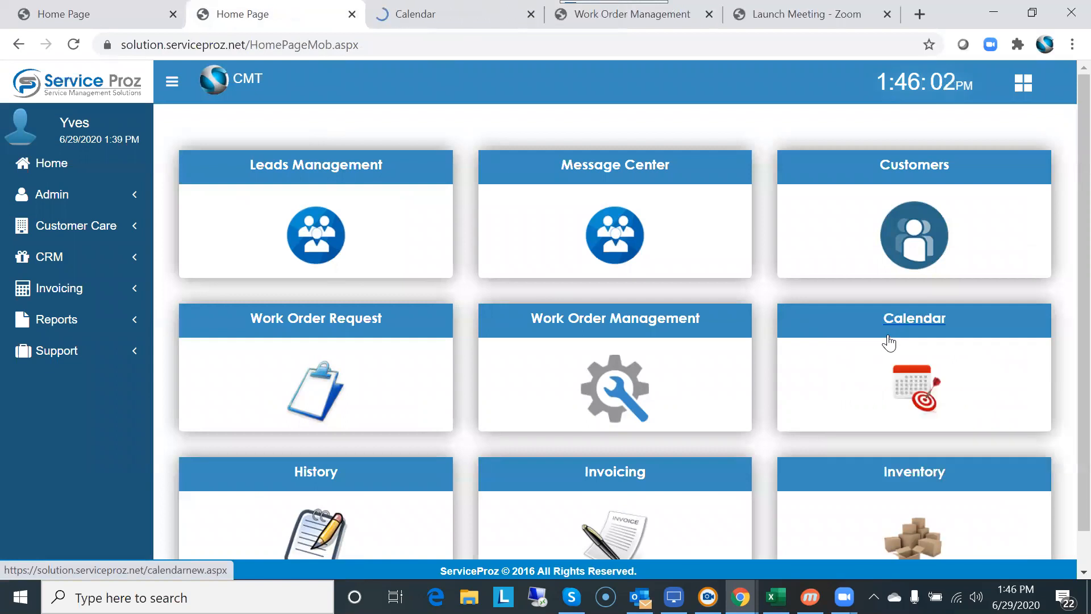
left_click(447, 14)
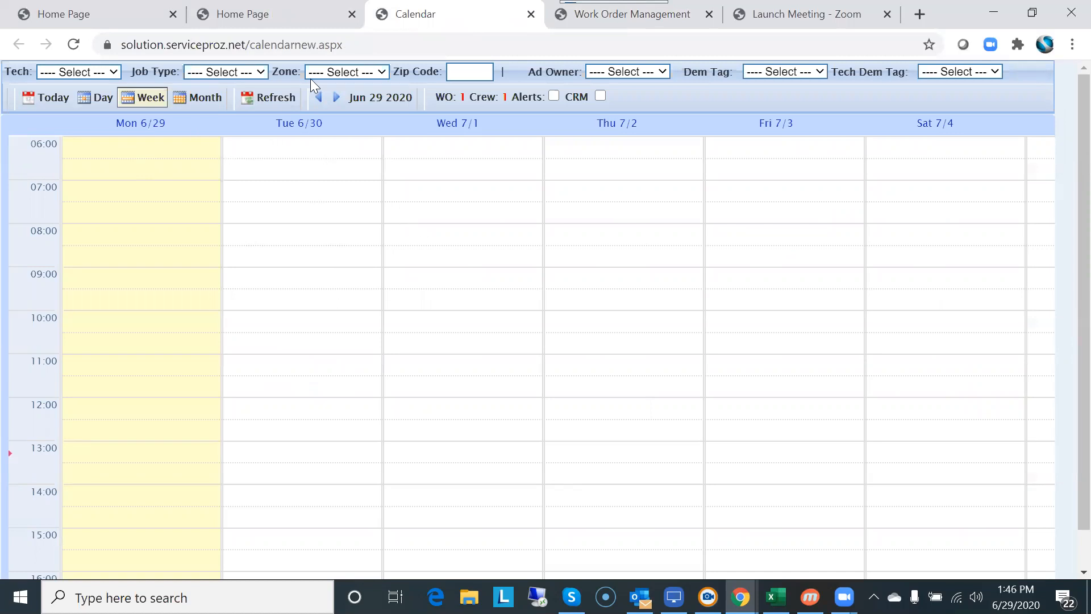
Open the new Electrical / Inside wiring work order from the Work Order Management list.
left_click(91, 17)
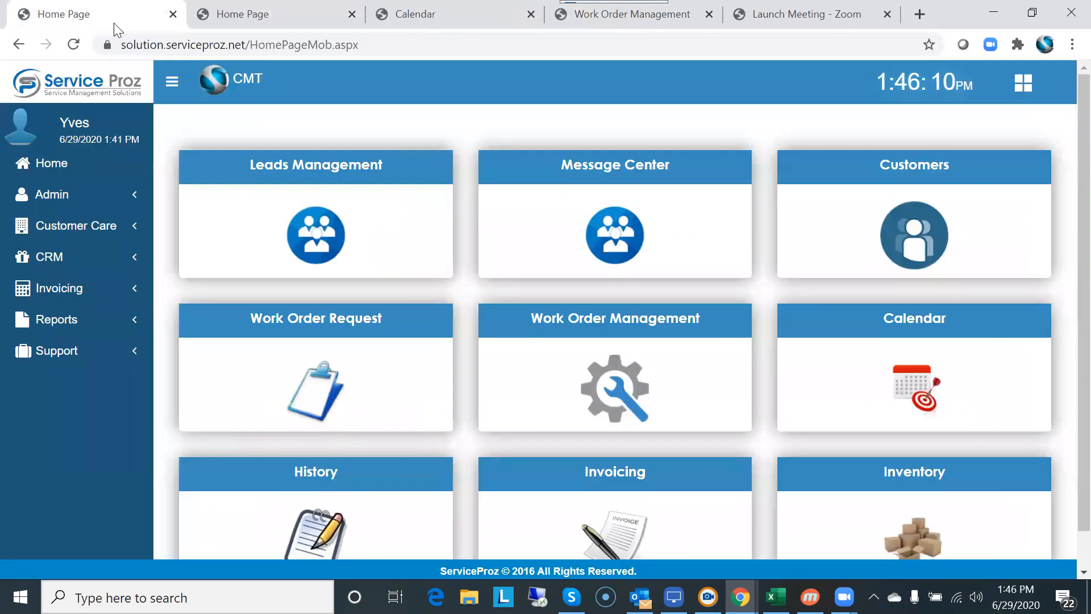
left_click(294, 17)
left_click(612, 318)
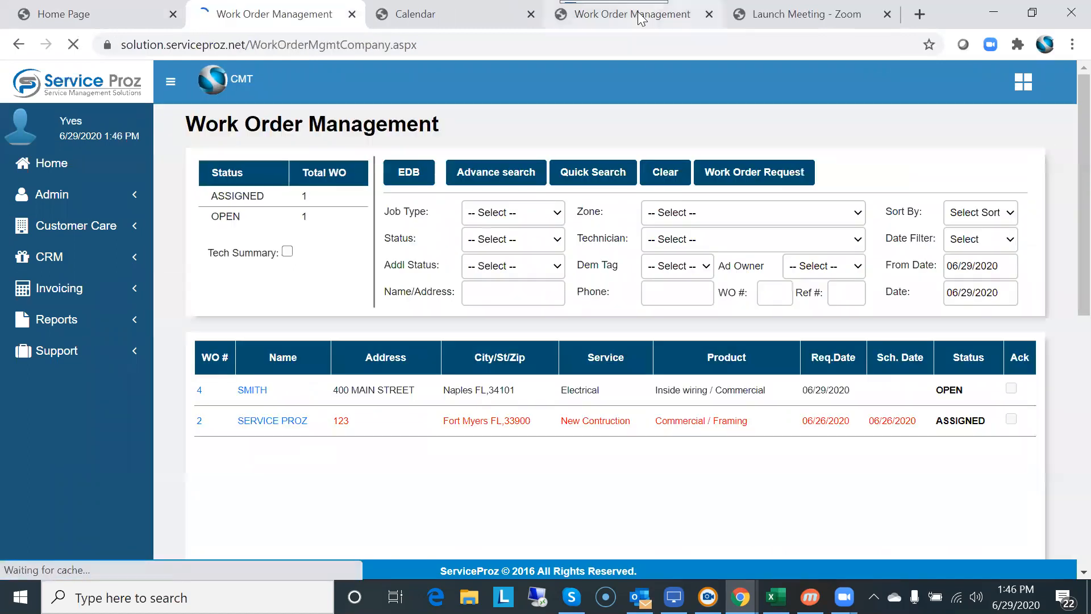
left_click(246, 394)
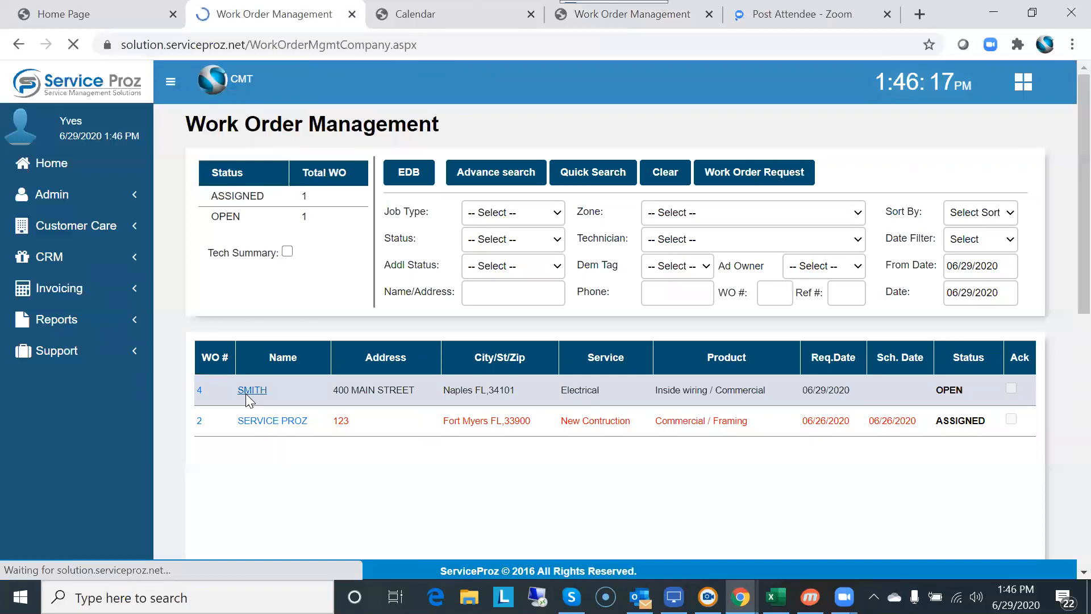
Schedule the work order for 6/29/2020 with 4 work hours and assign it to Tech 3.
scroll(503, 409, "down", 3)
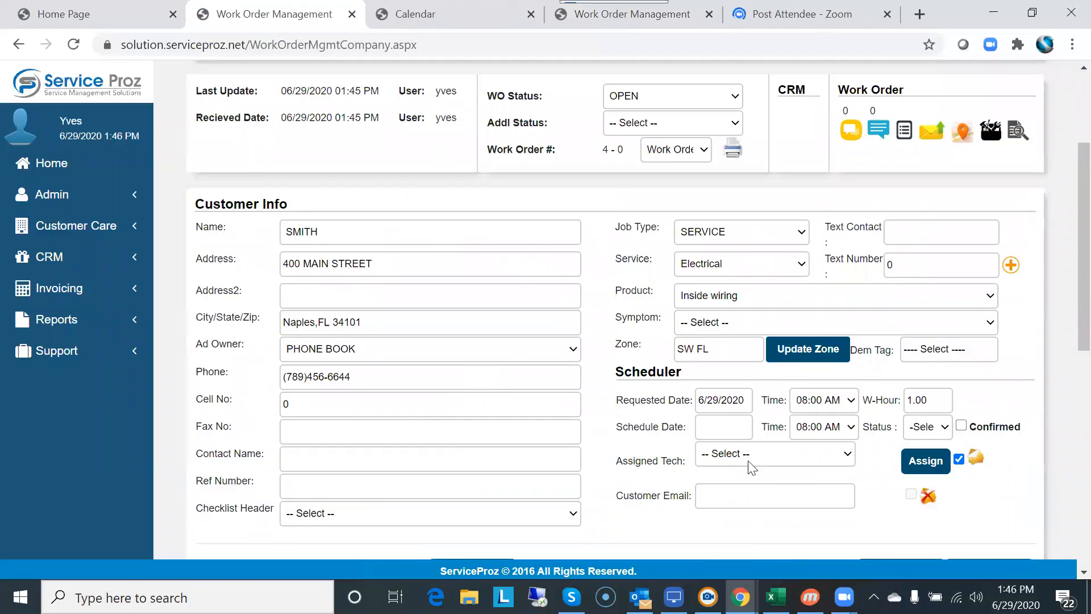
left_click(709, 426)
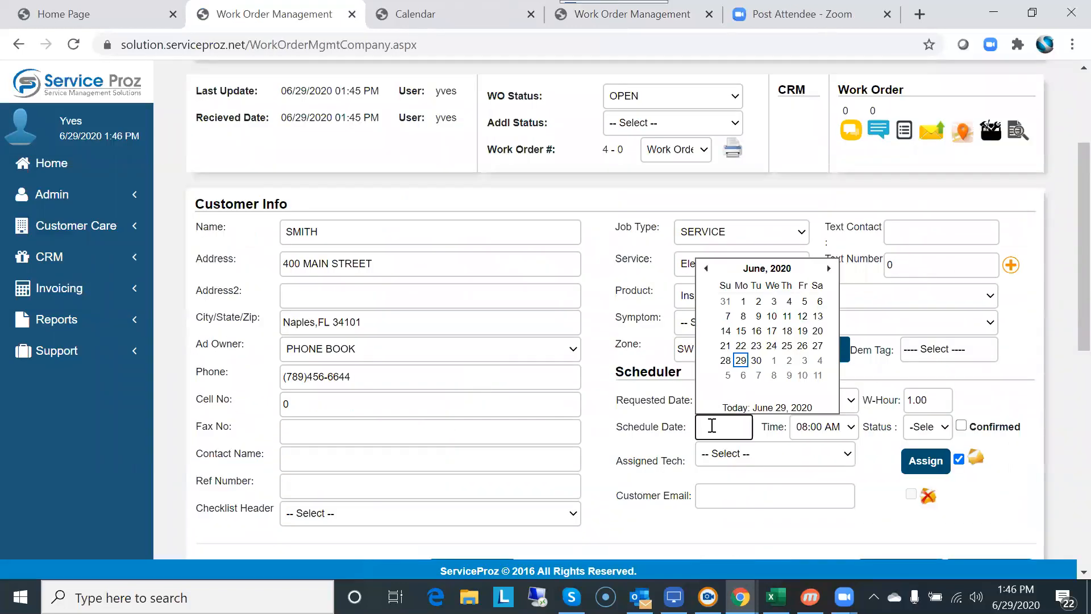
left_click(741, 360)
left_click(738, 463)
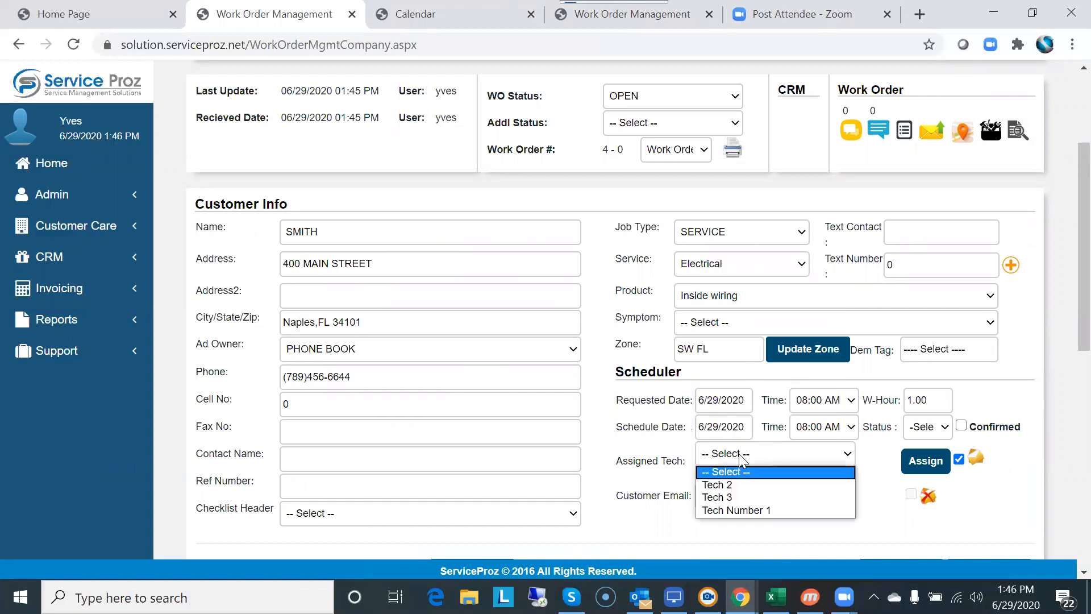
left_click(731, 495)
left_click_drag(933, 403, 878, 402)
type("4")
key("Tab")
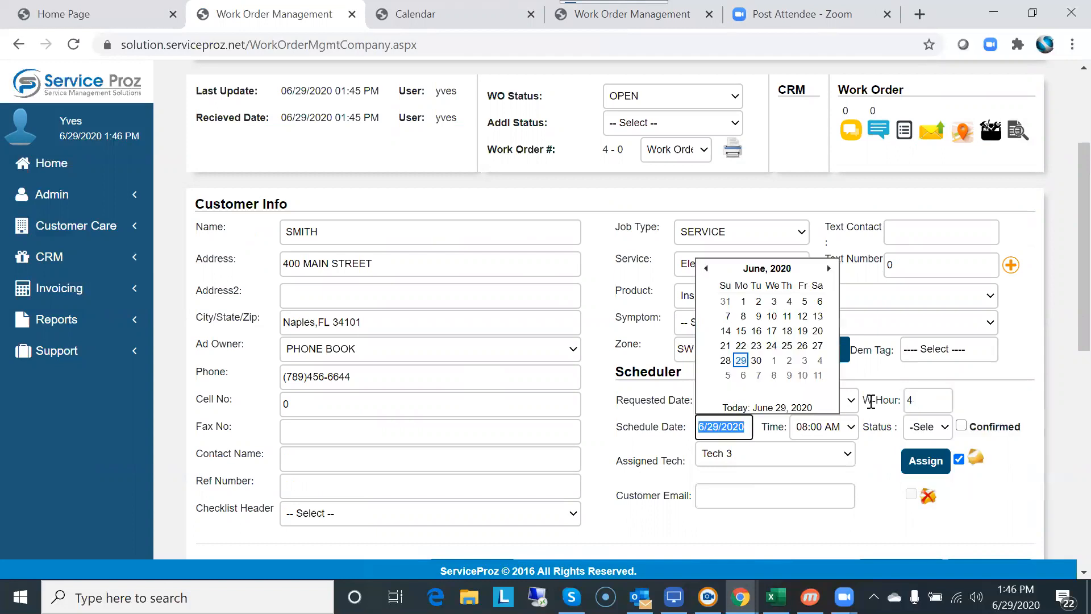
left_click(914, 467)
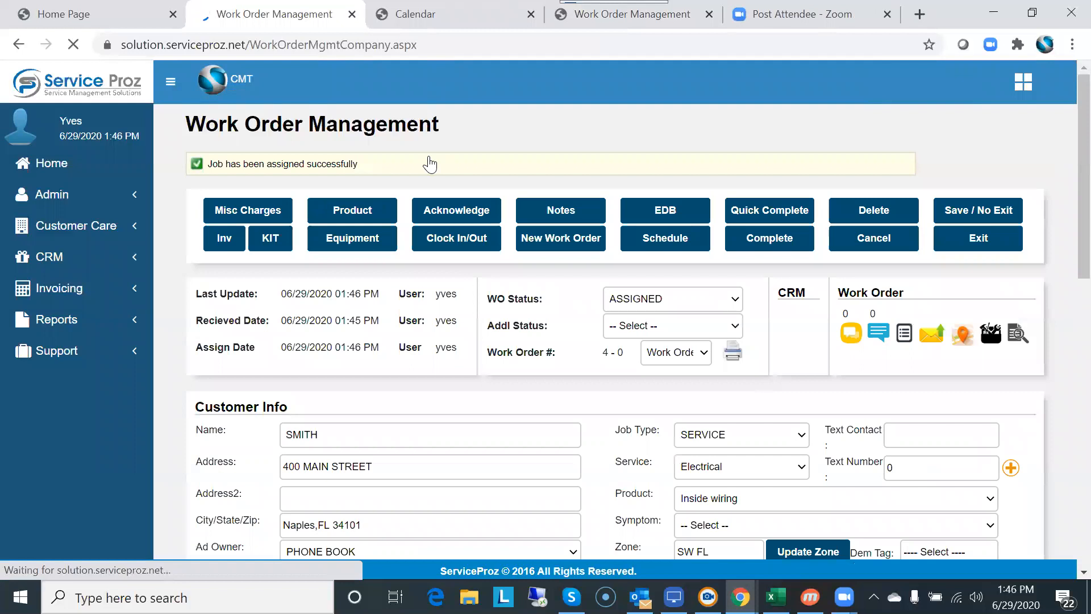
Reload the calendar and display the Monday 6/29 schedule to check the assigned job.
left_click(434, 15)
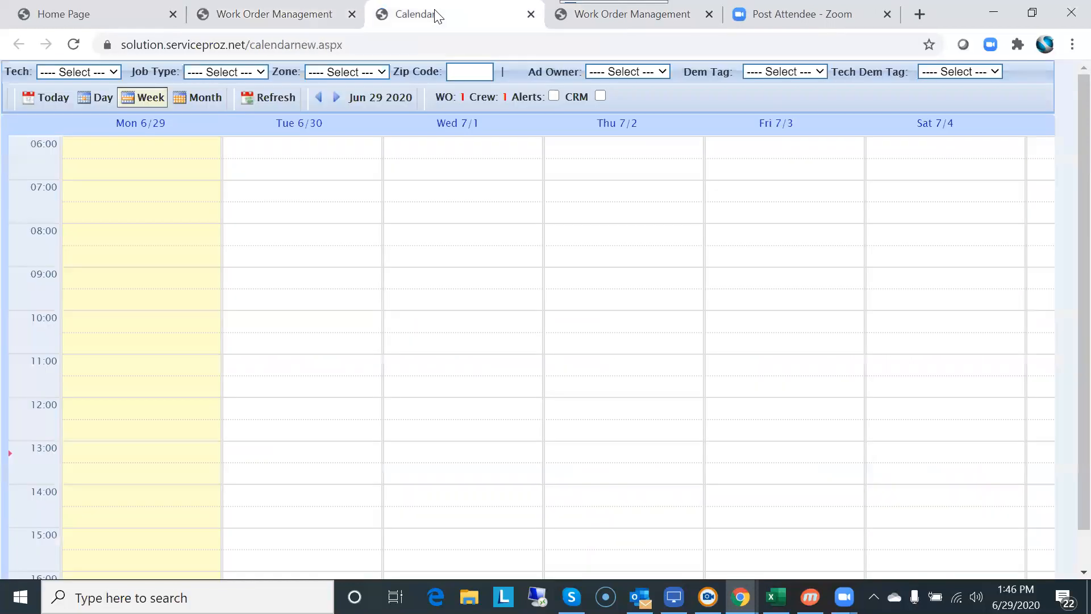
left_click(73, 45)
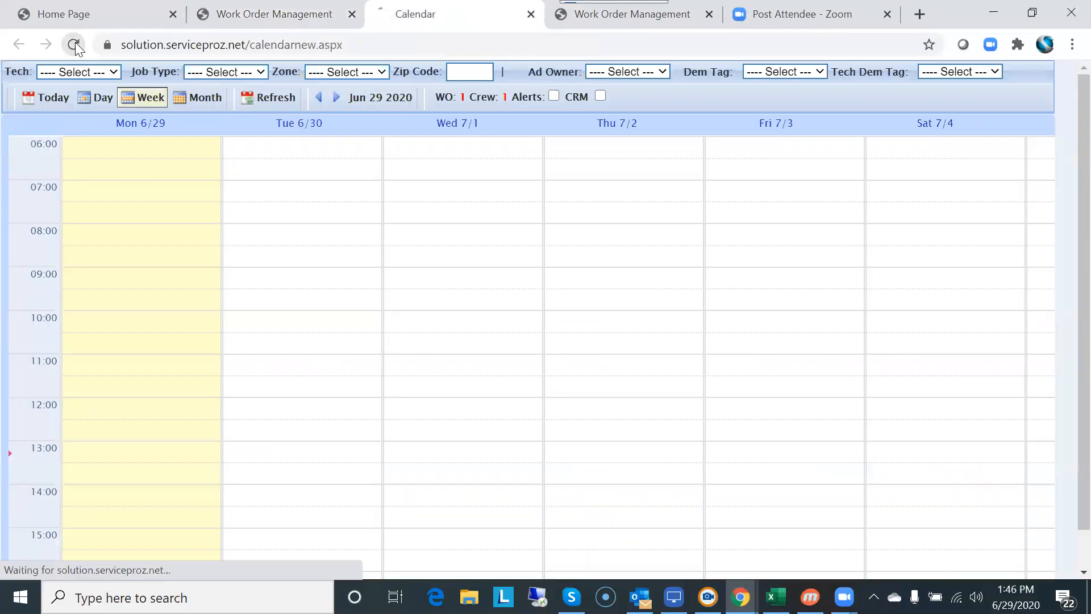
left_click(129, 124)
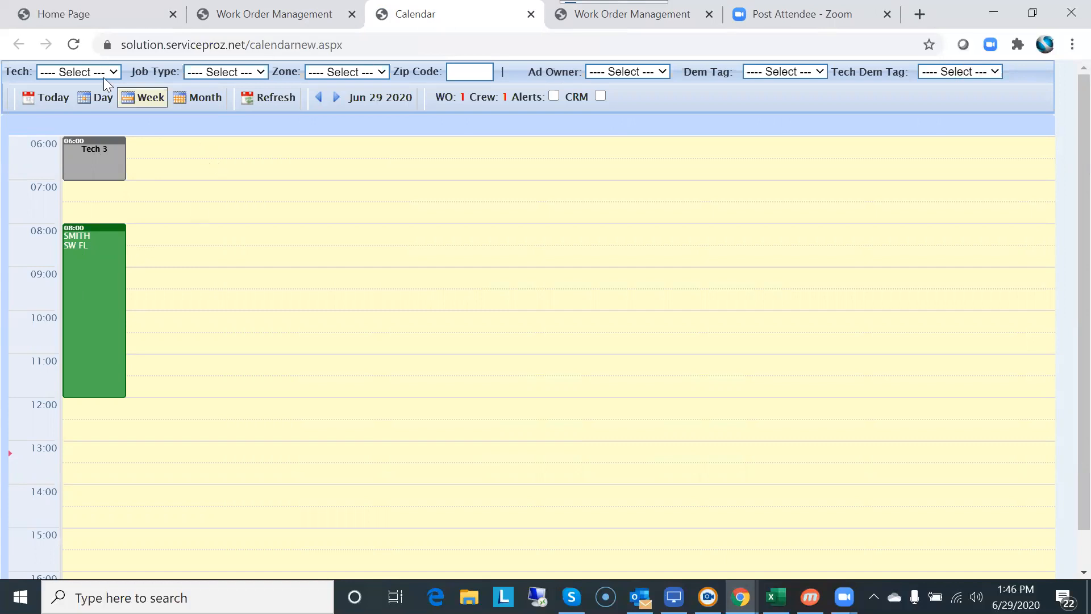
Switch to the mirrored Service Proz phone app and open the Electrical work order assigned to Tech 3.
left_click(83, 17)
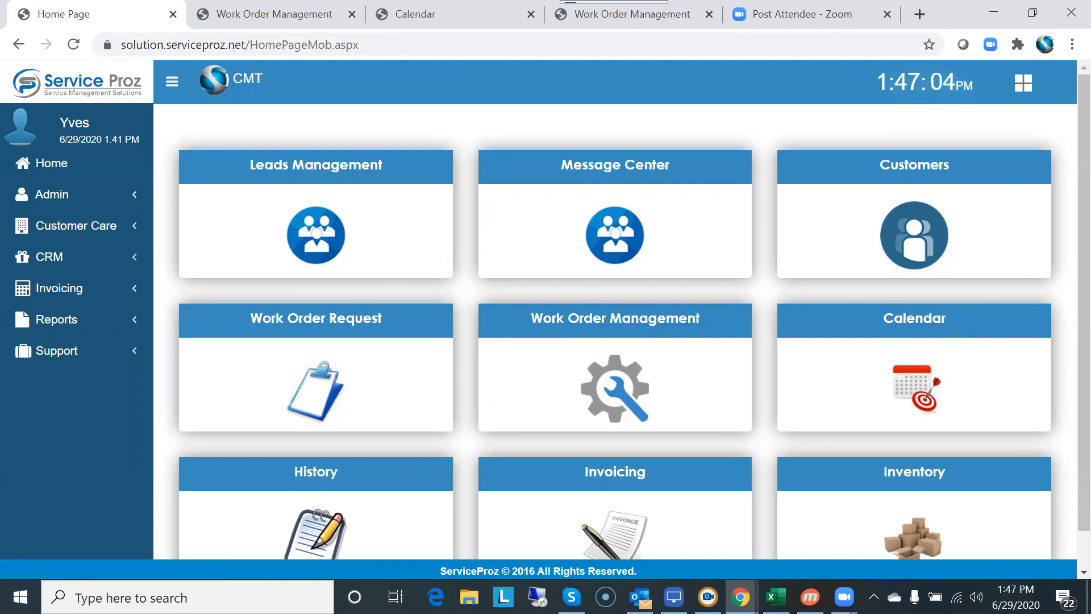
key("alt+Tab")
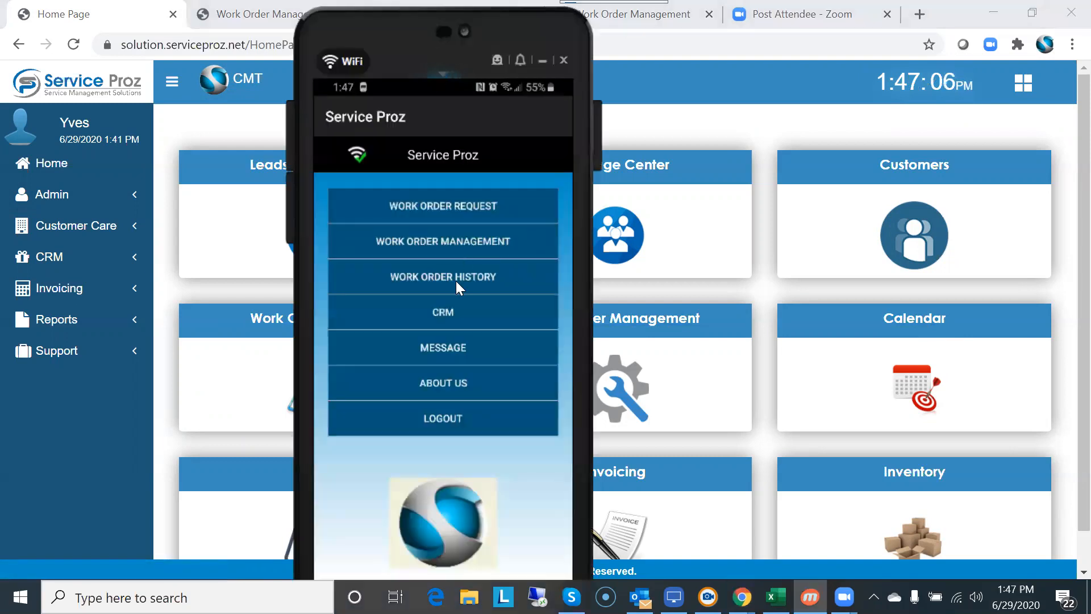
left_click(442, 244)
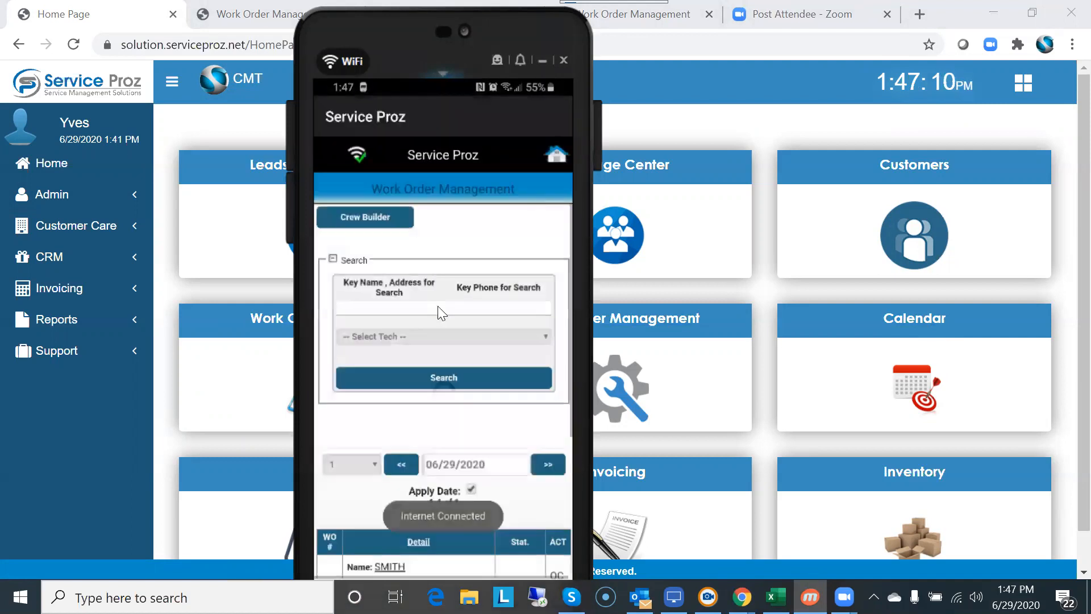
scroll(438, 328, "down", 3)
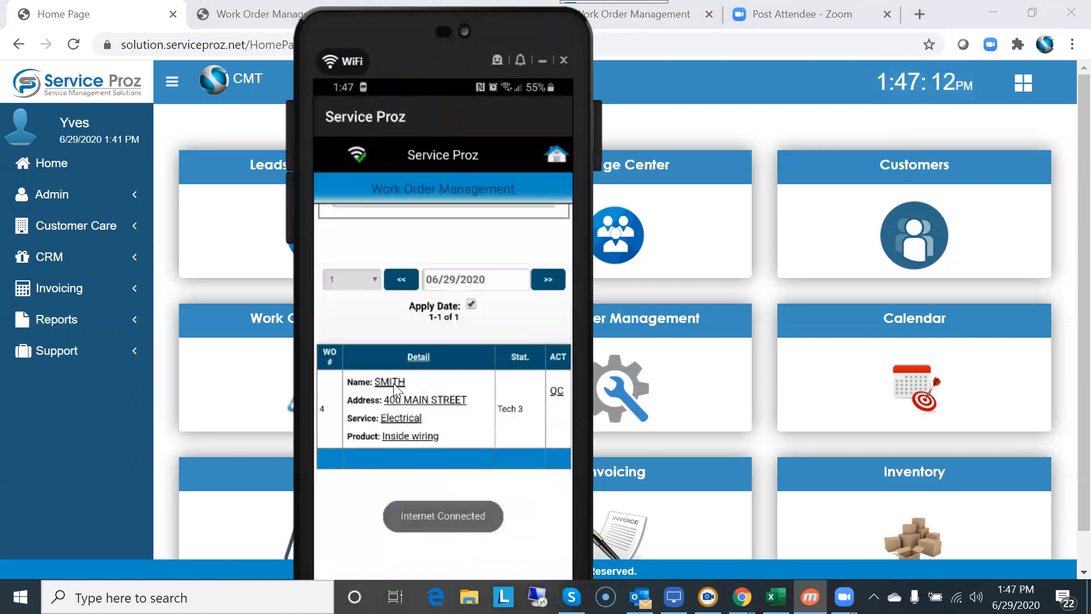
left_click(393, 383)
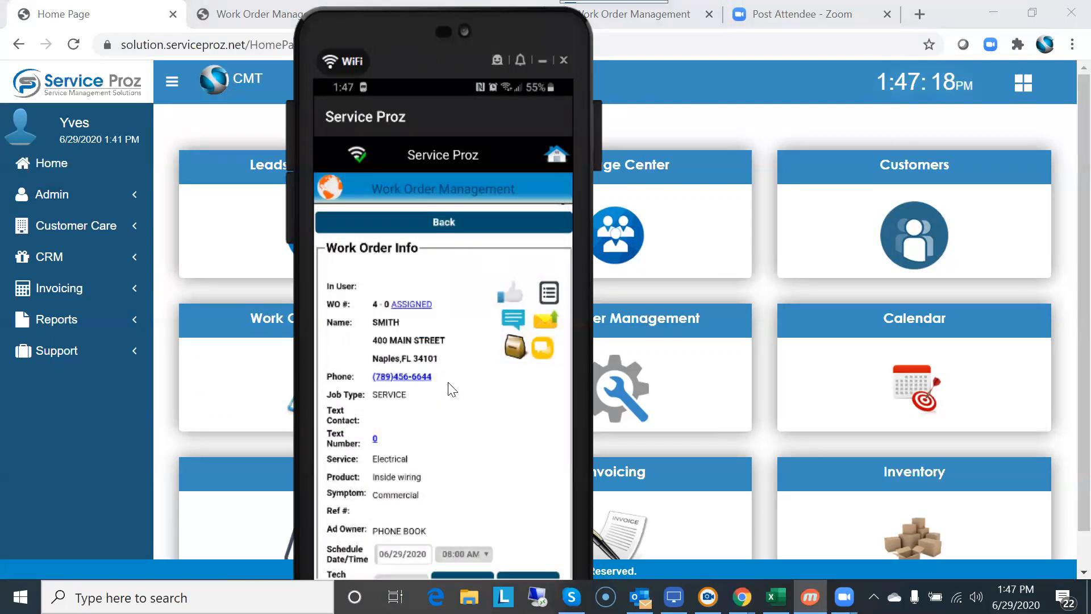
Review the work order's details and available actions in the phone app, and attach an image to it.
scroll(452, 390, "down", 2)
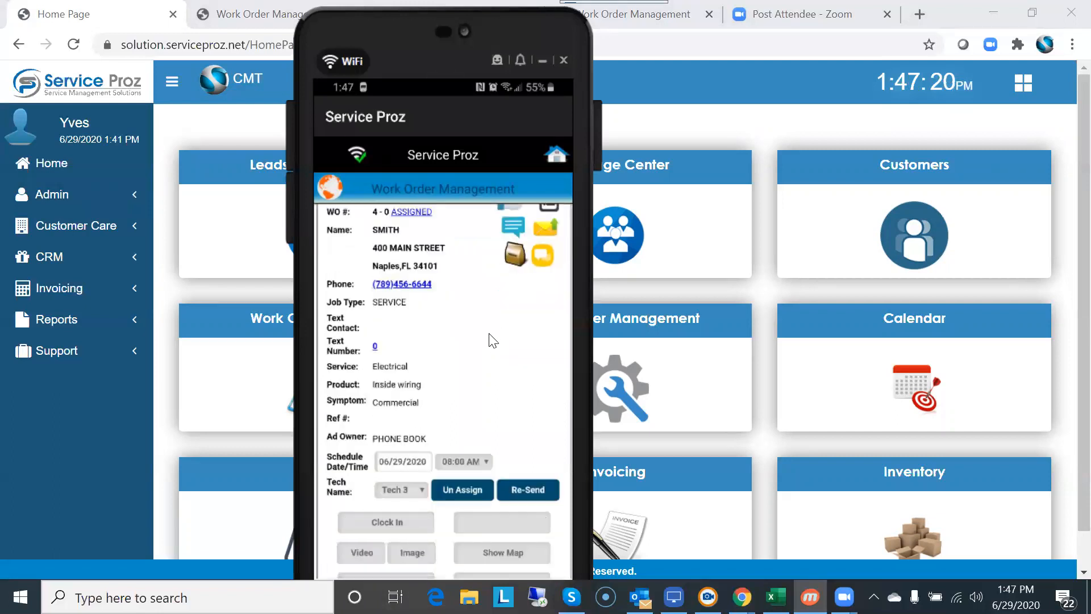
scroll(493, 340, "down", 1)
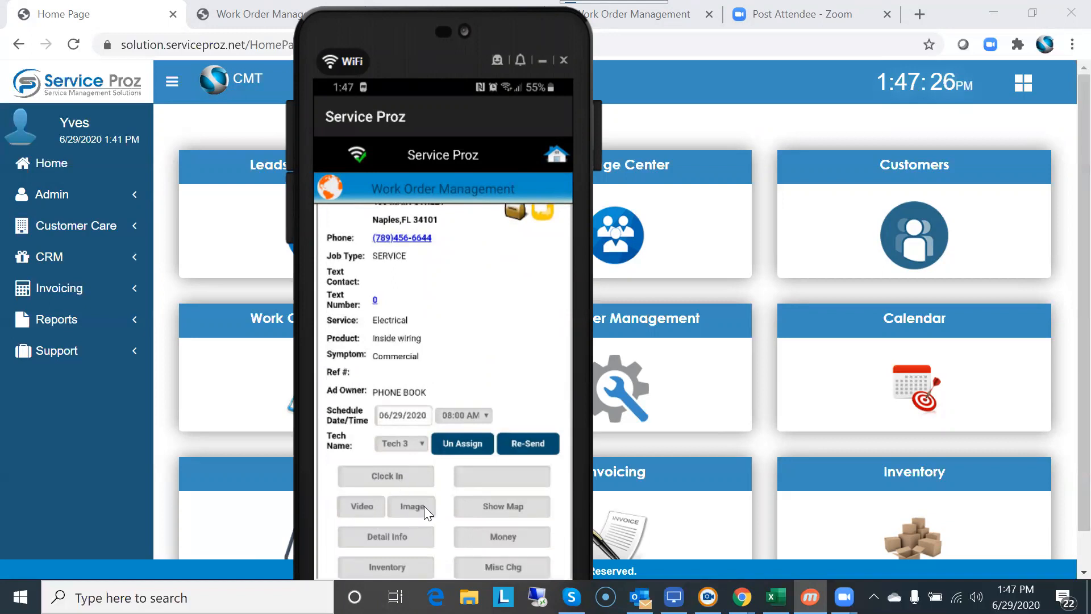
scroll(382, 499, "down", 1)
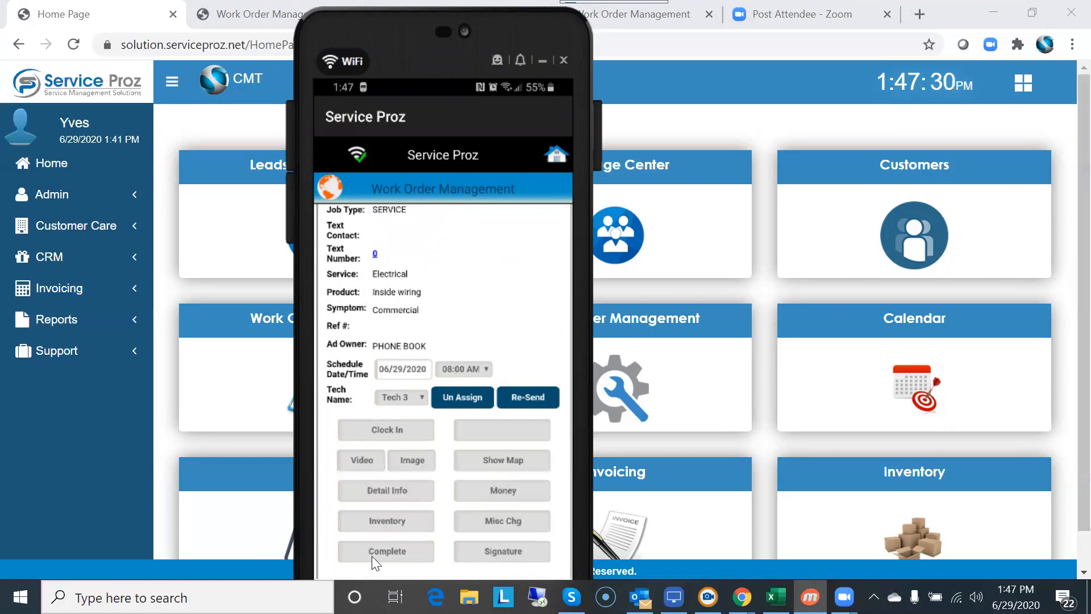
scroll(428, 422, "up", 2)
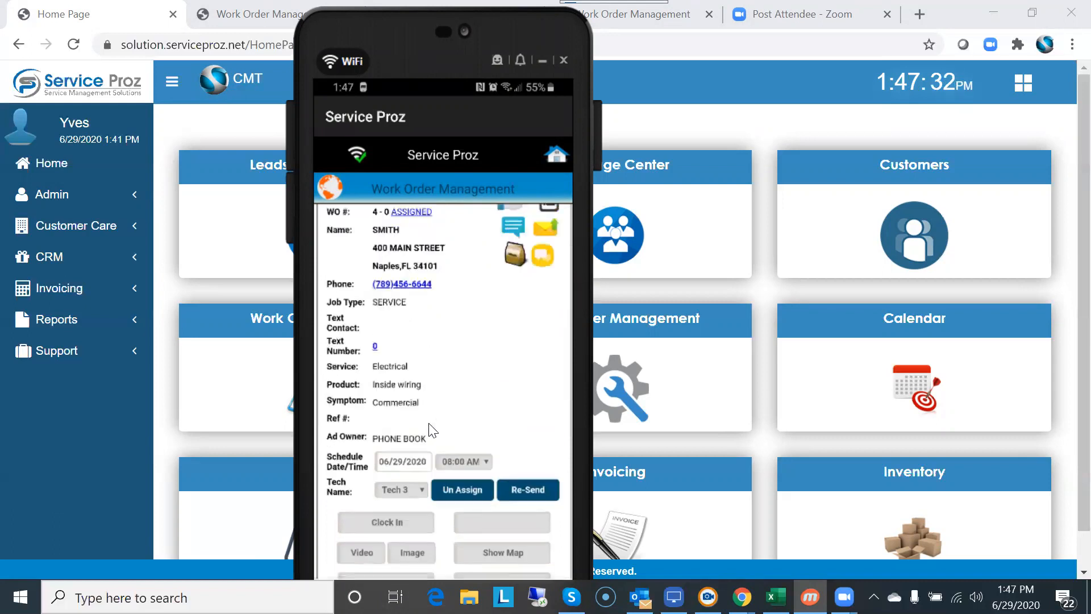
scroll(429, 425, "down", 3)
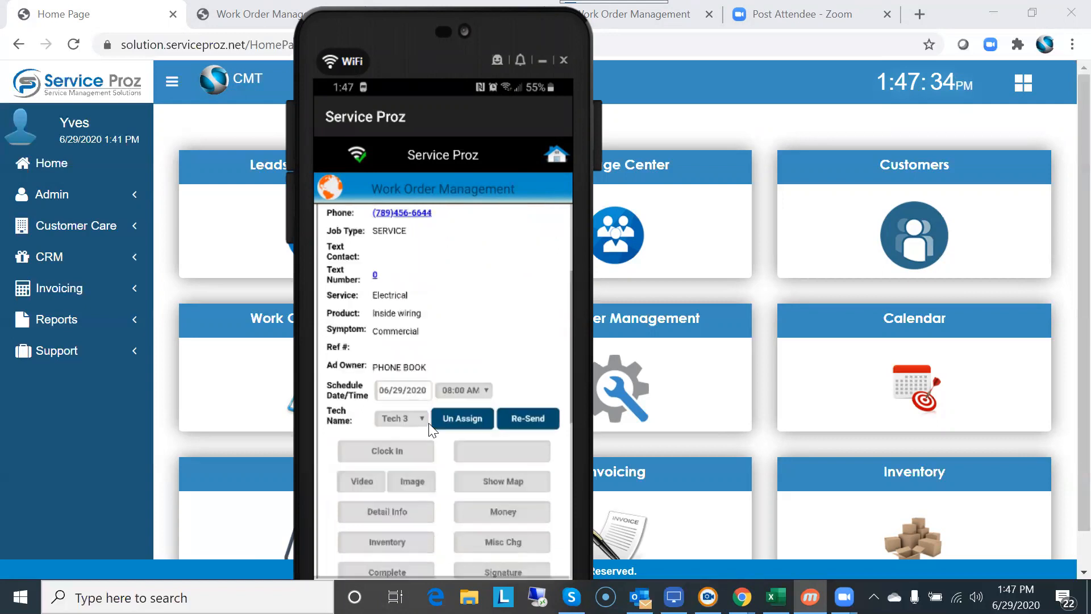
left_click(429, 423)
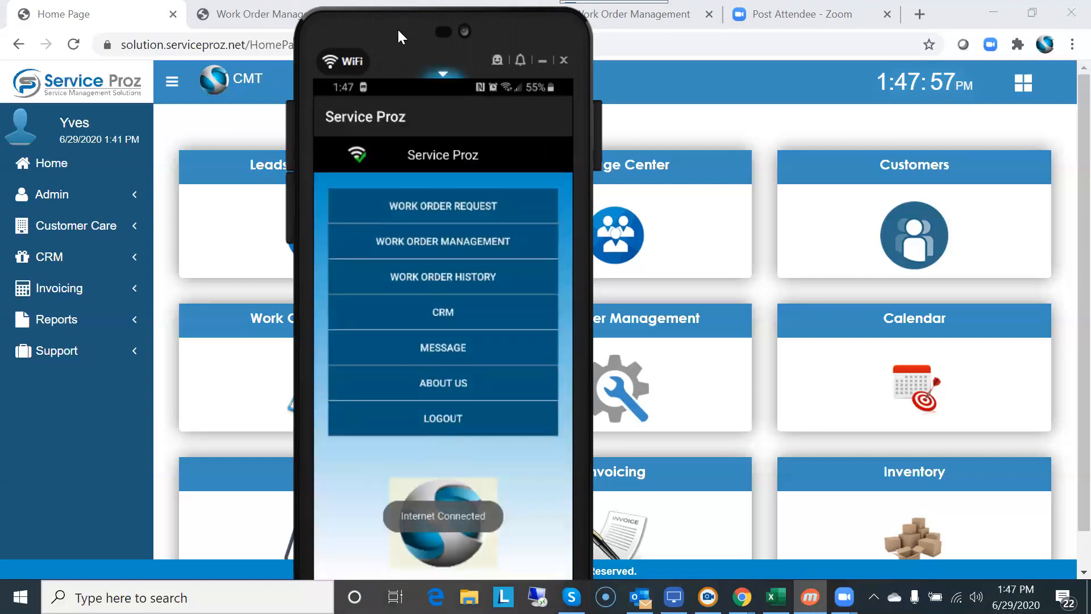
Move the phone window out of view and reopen the Electrical work order from Work Order Management in the browser.
left_click_drag(398, 29, 397, 0)
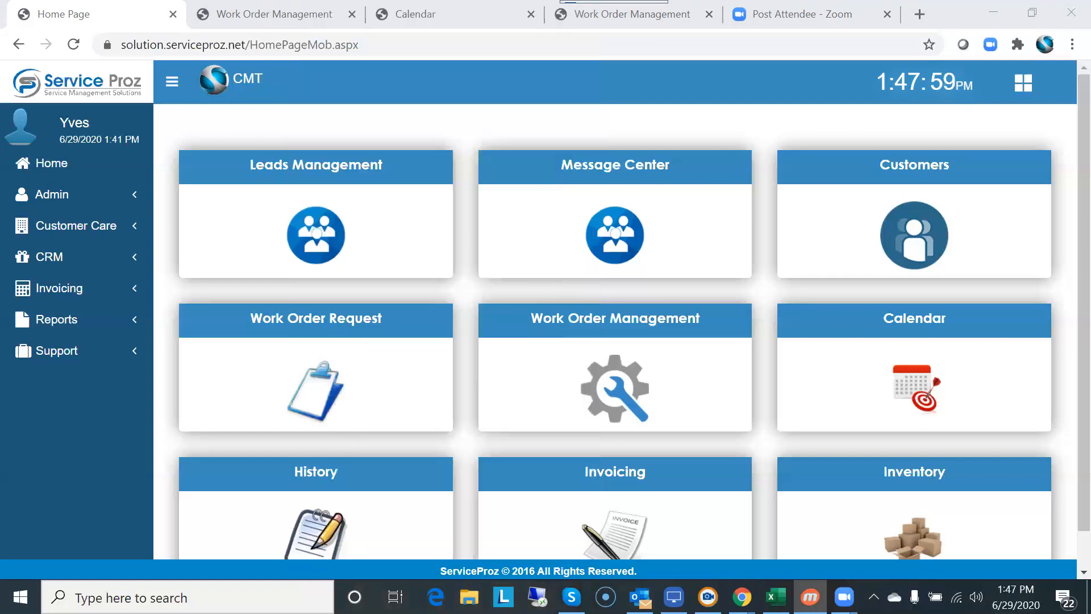
left_click(653, 23)
left_click(51, 163)
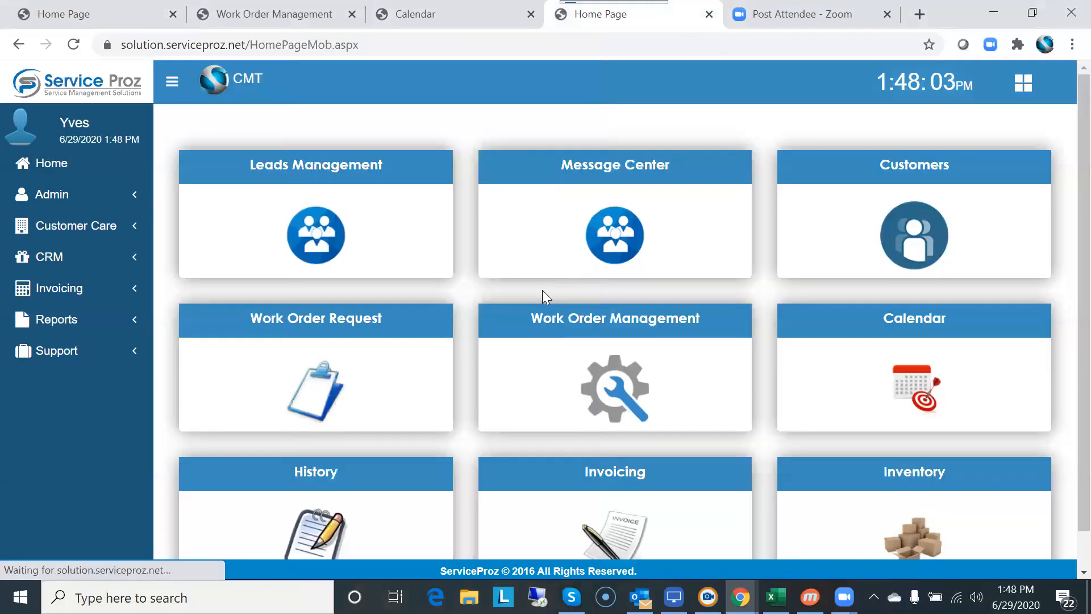
left_click(625, 320)
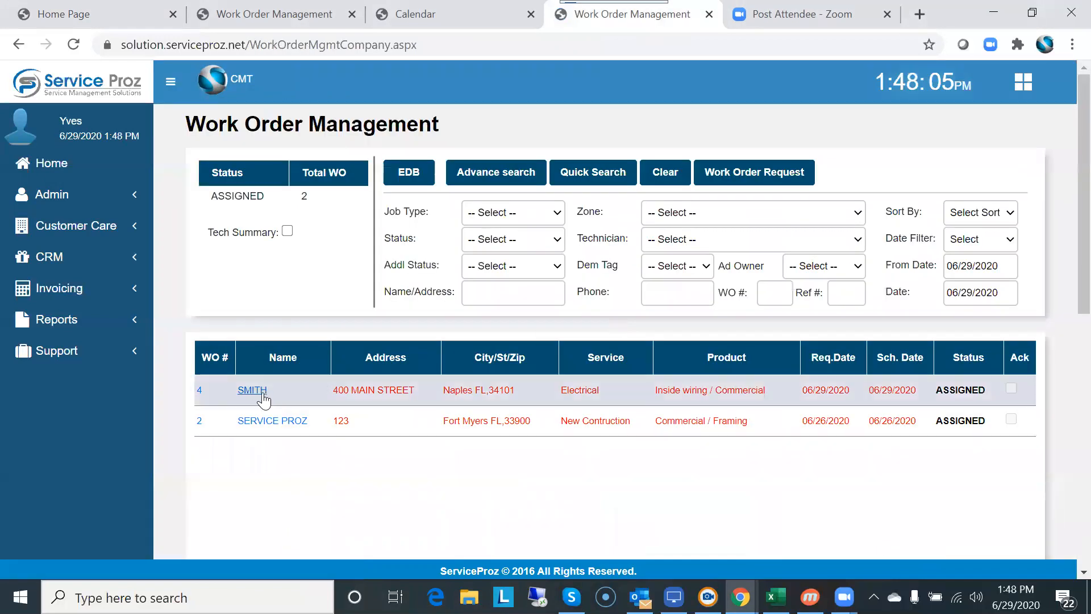
left_click(260, 393)
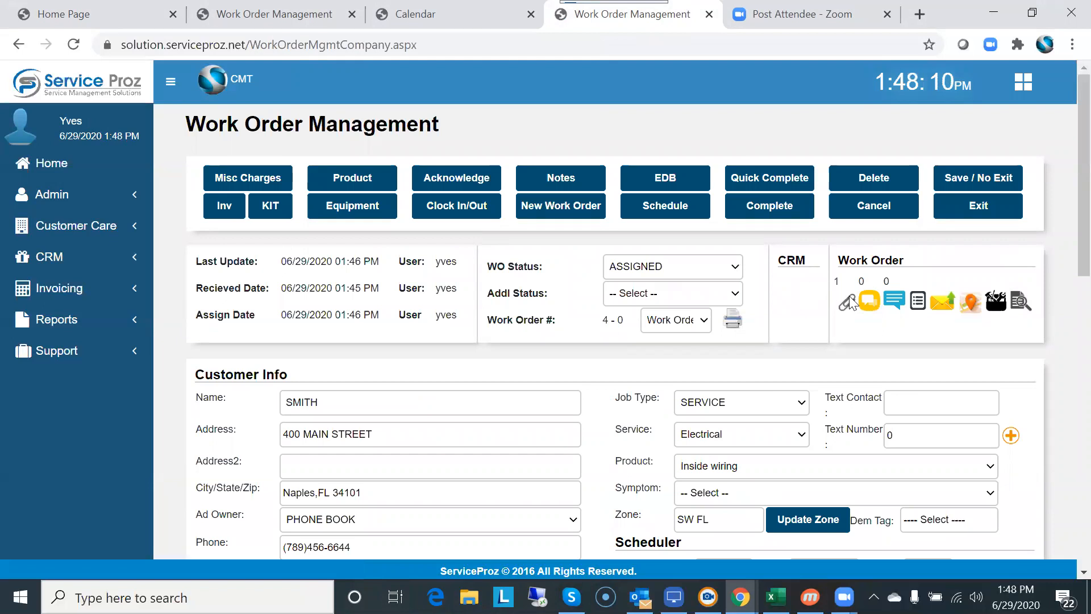
Examine the work order's detail notes and view its attached image.
scroll(566, 409, "down", 12)
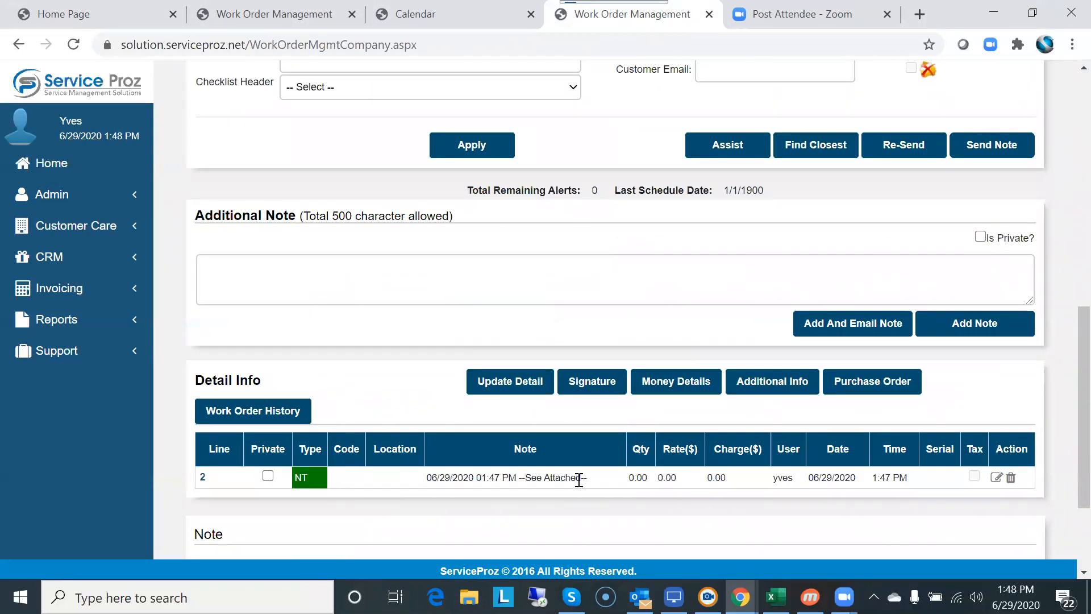
scroll(561, 448, "up", 12)
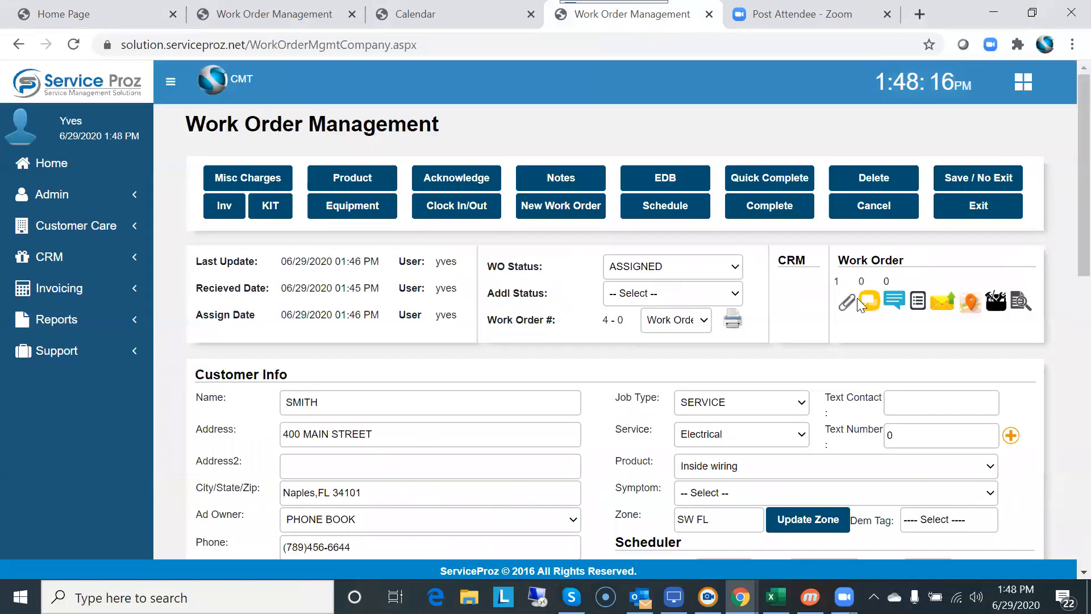
left_click(839, 285)
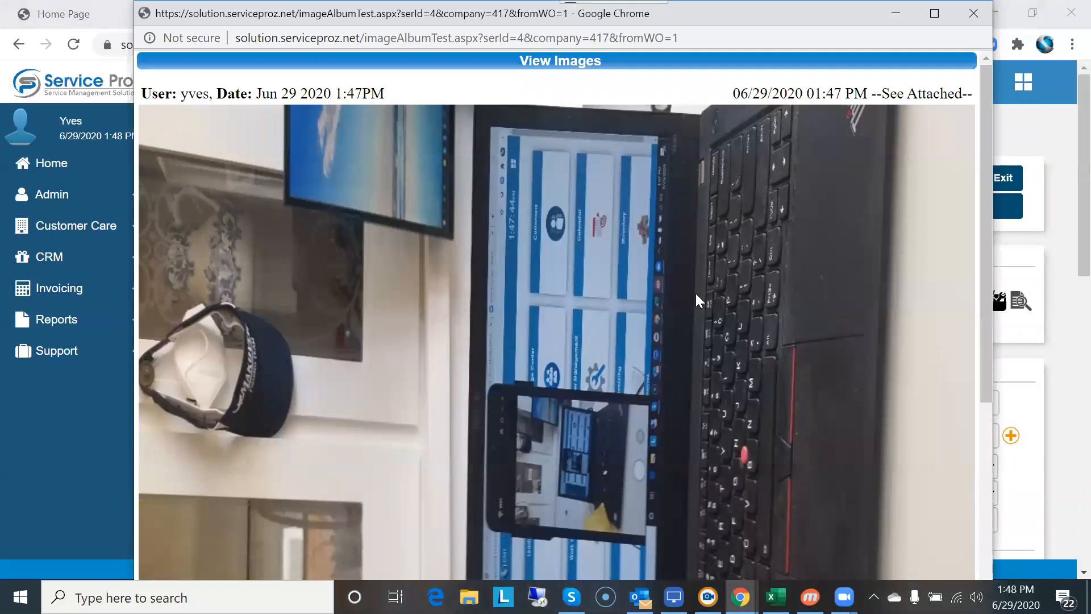
scroll(695, 294, "down", 5)
scroll(696, 293, "down", 2)
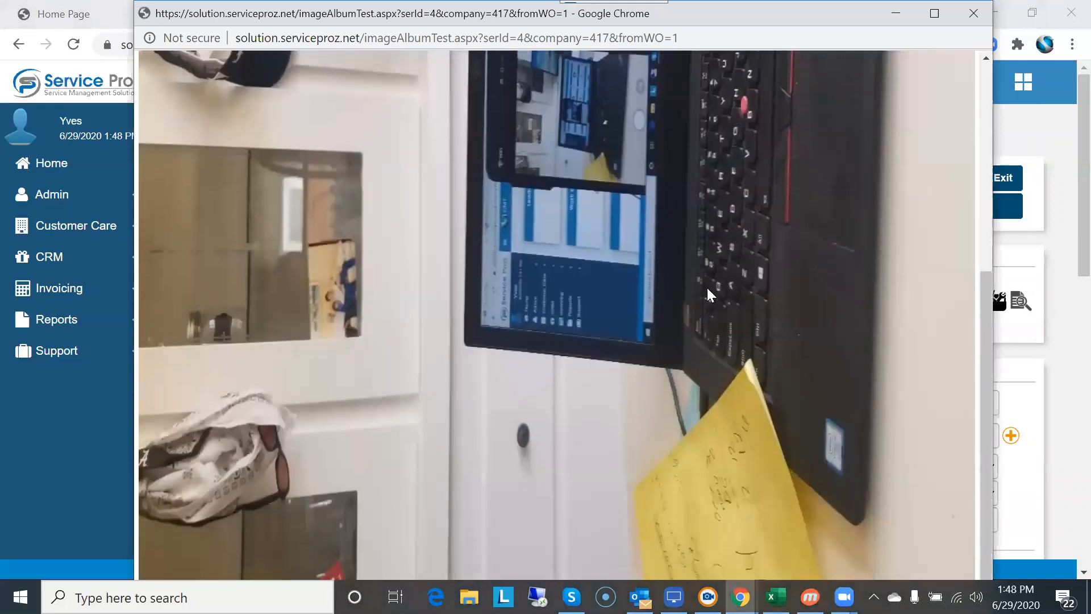
scroll(806, 179, "up", 5)
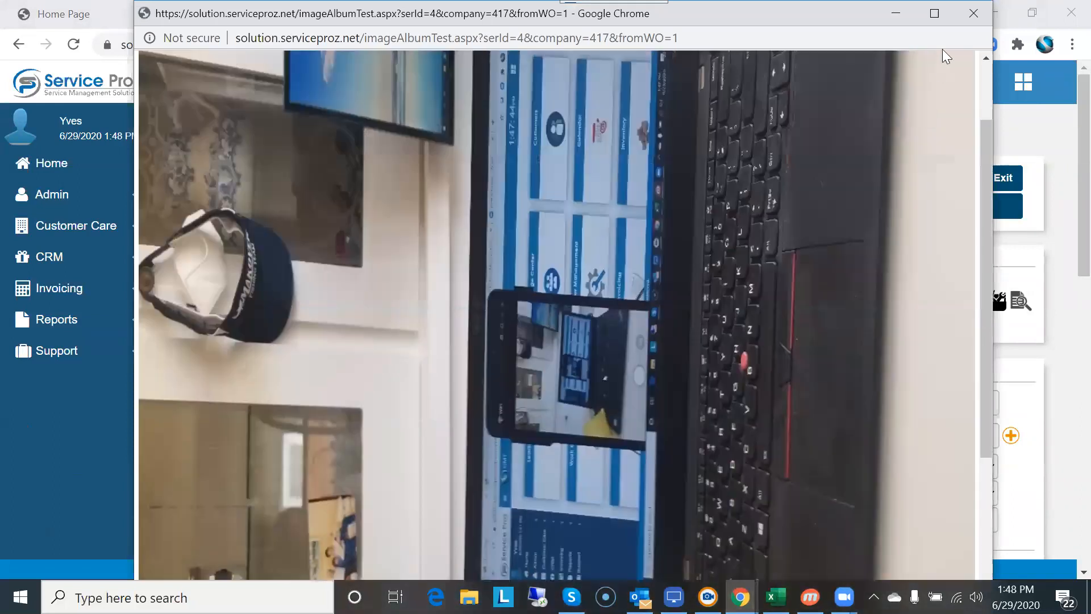
Close the attached image and add a miscellaneous Labor charge with quantity 5 to the Electrical work order.
left_click(973, 16)
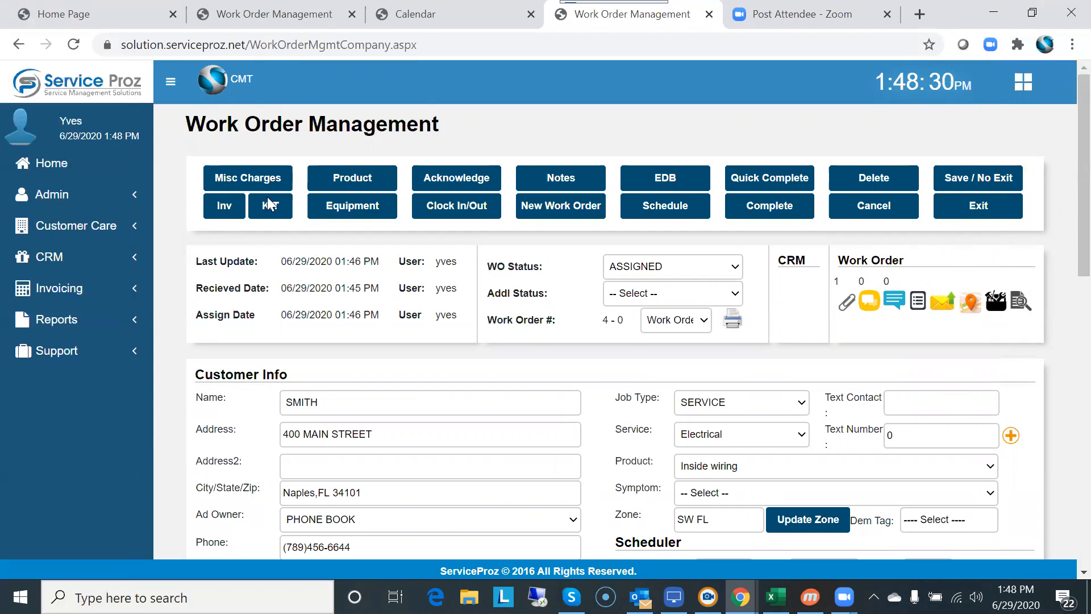
left_click(234, 179)
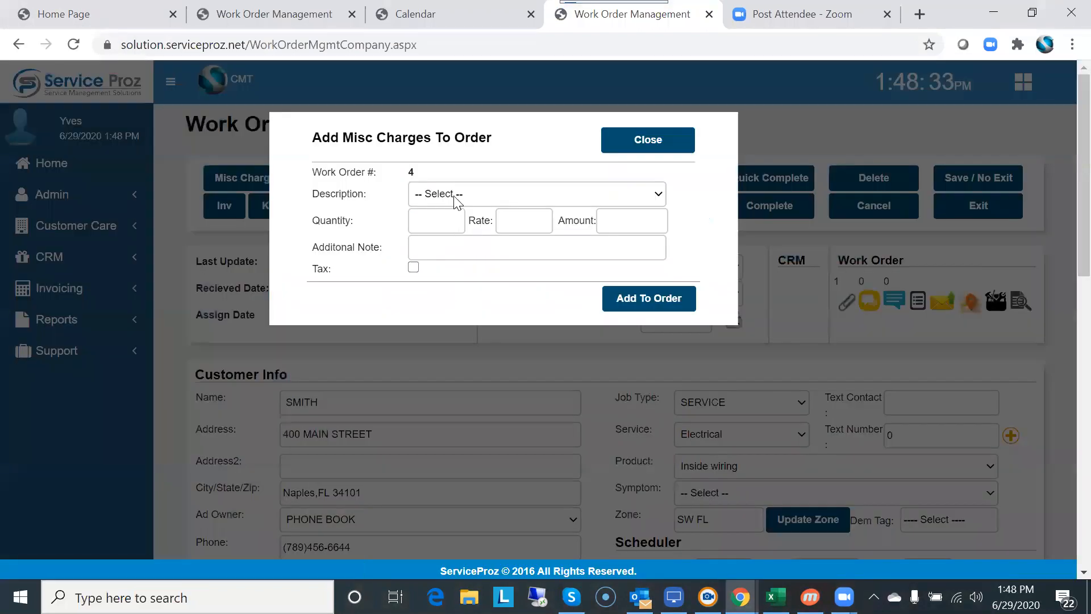
left_click(455, 196)
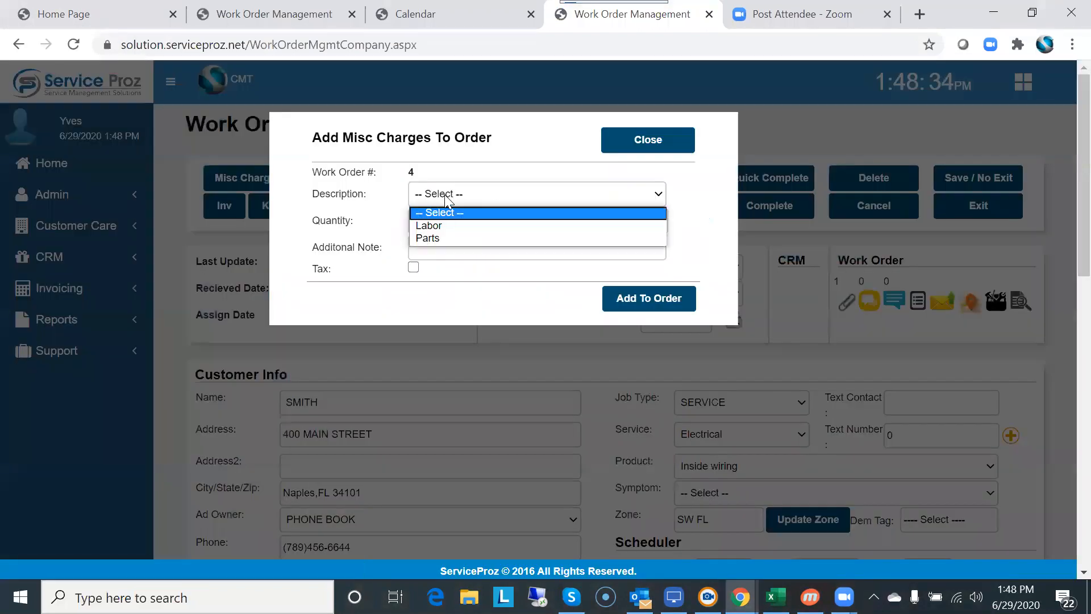
left_click(431, 225)
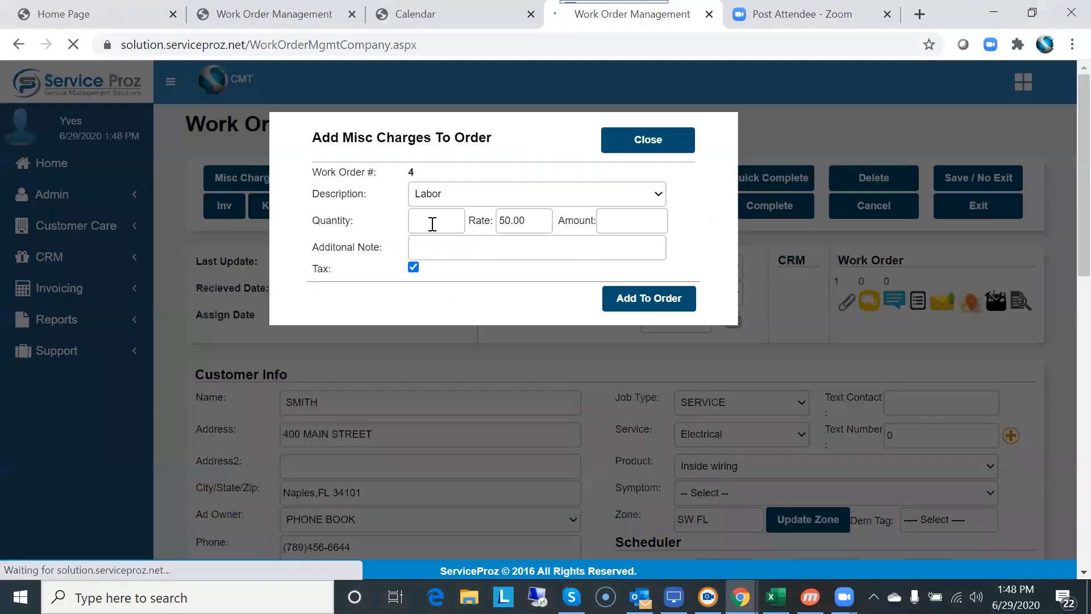
left_click(432, 224)
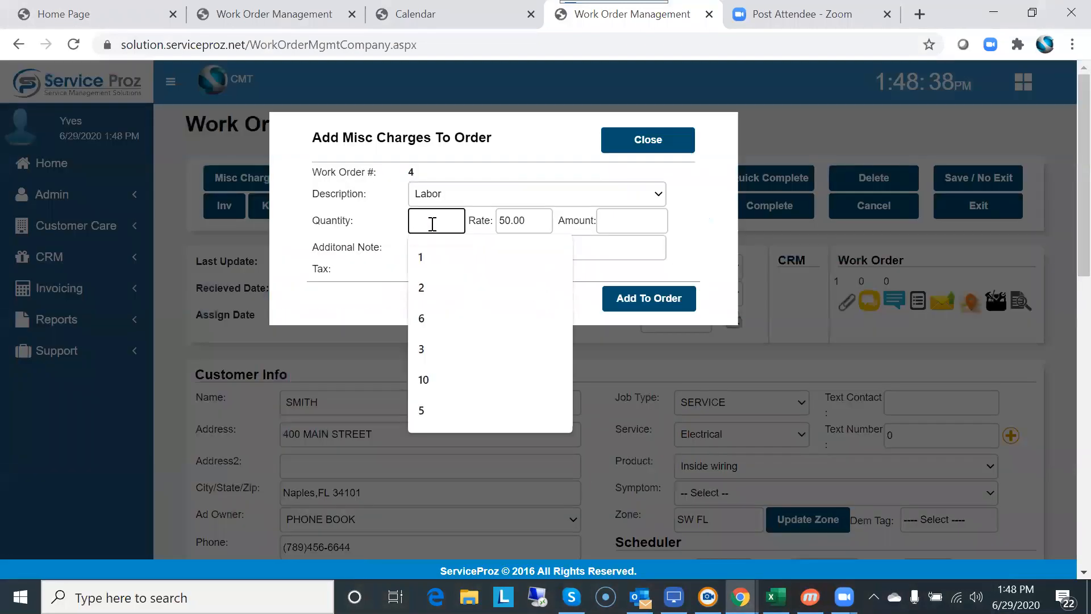
type("5")
key("Tab")
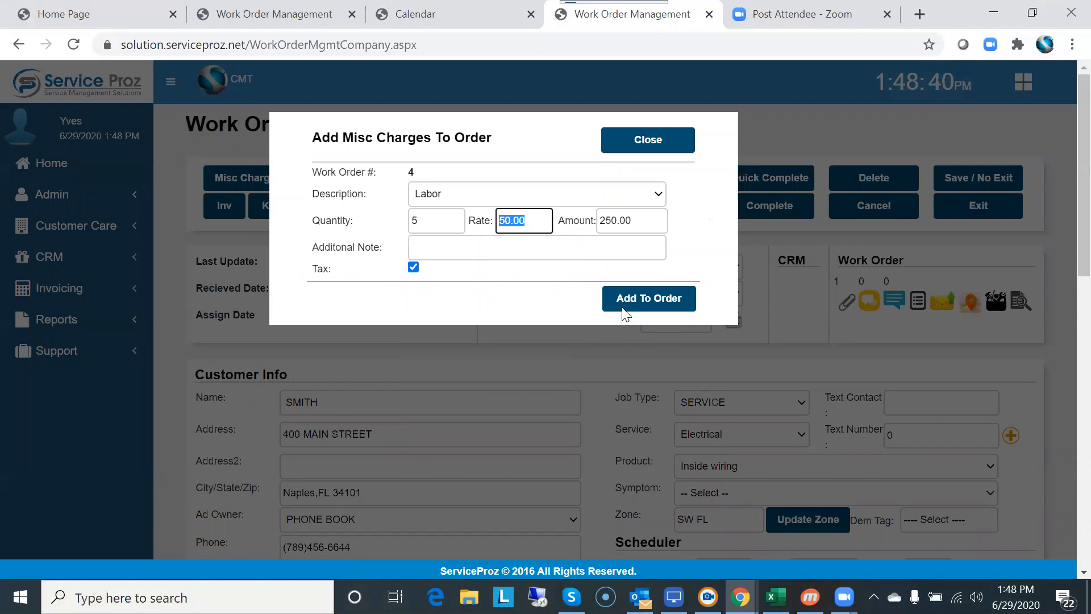
left_click(635, 295)
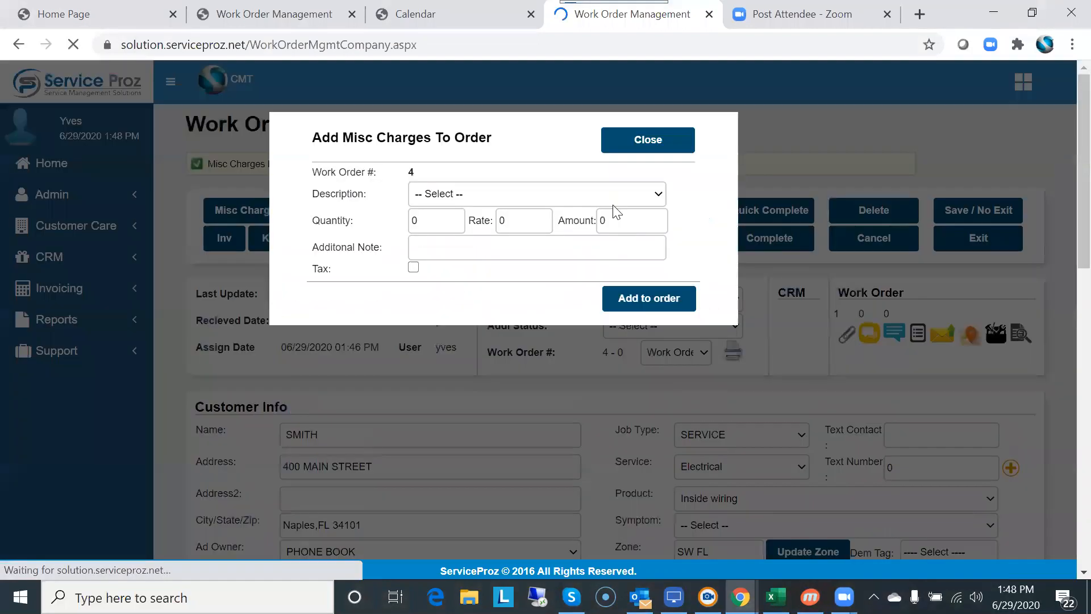
left_click(646, 141)
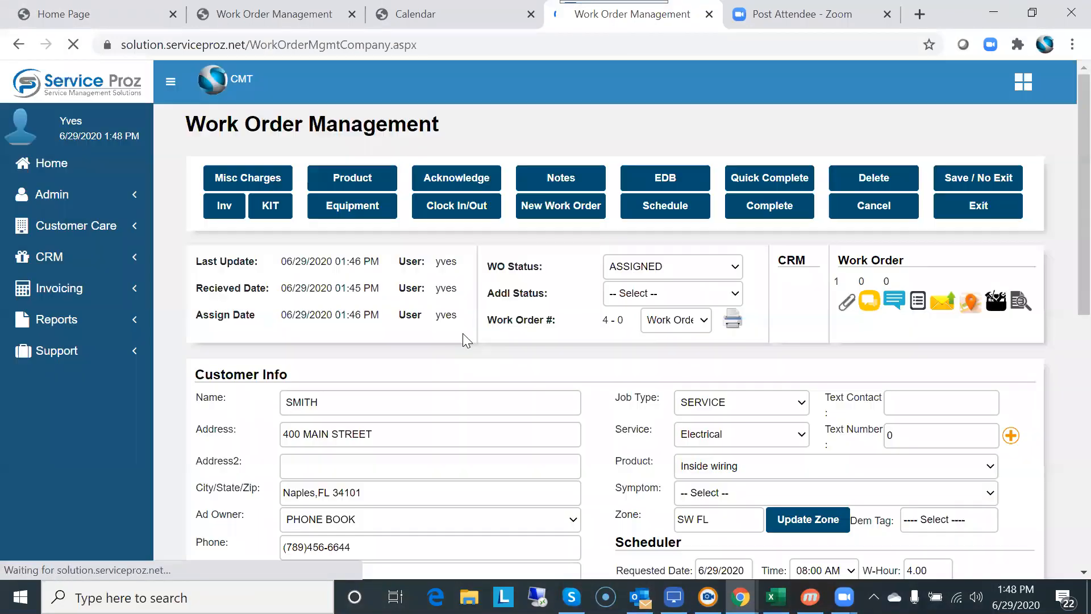
Review the work order's detail lines and mark the Electrical job as complete.
scroll(511, 299, "down", 9)
scroll(511, 299, "down", 3)
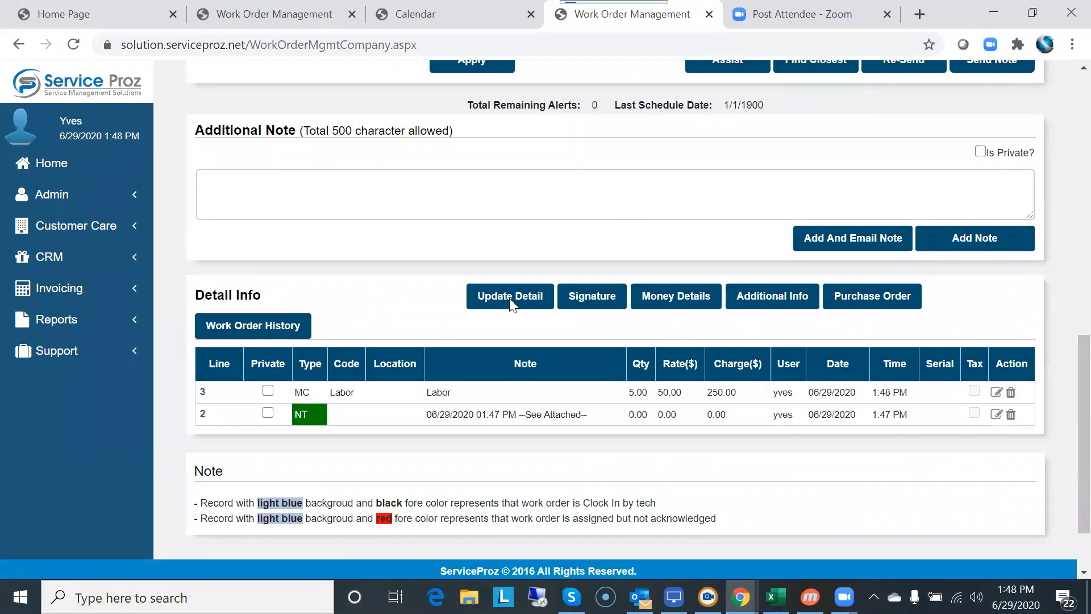
scroll(508, 304, "up", 12)
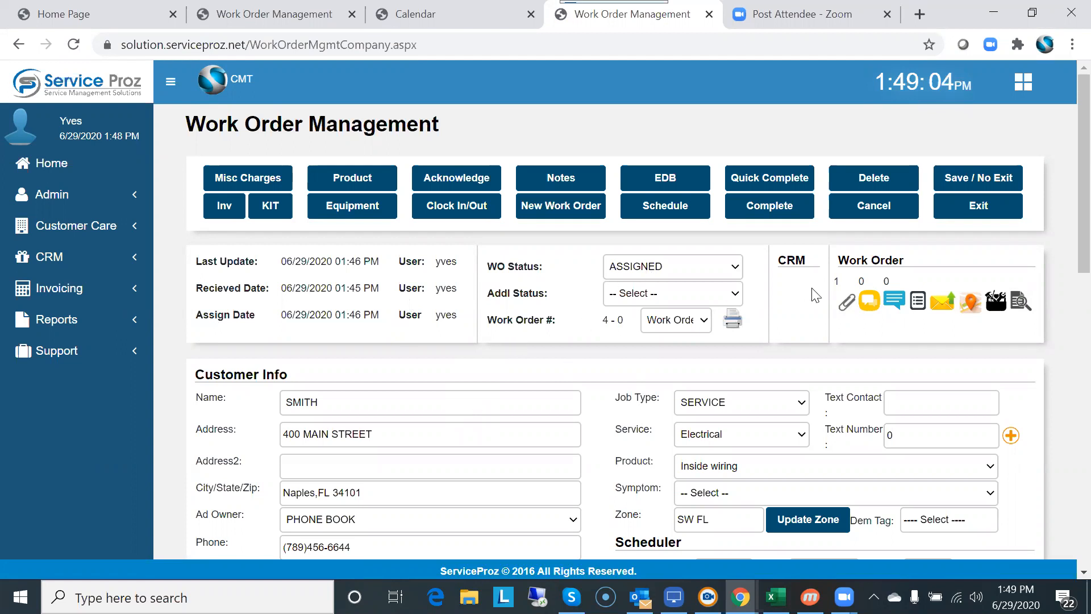
left_click(765, 201)
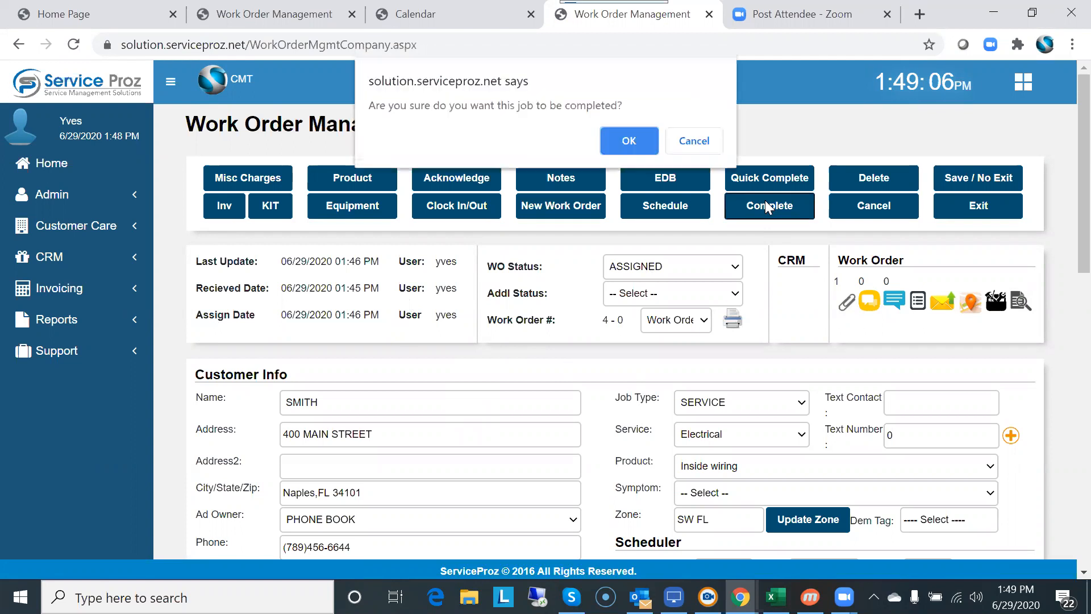
left_click(634, 139)
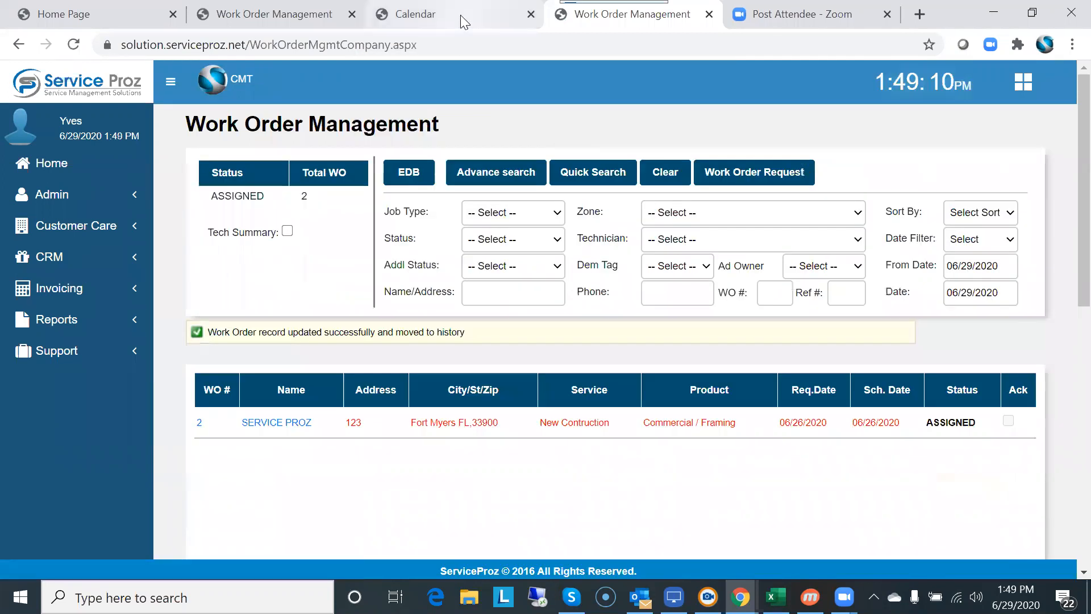
Reload the Calendar and reopen the Work Order Management list to check whether the completed job is still there.
left_click(461, 15)
left_click(75, 44)
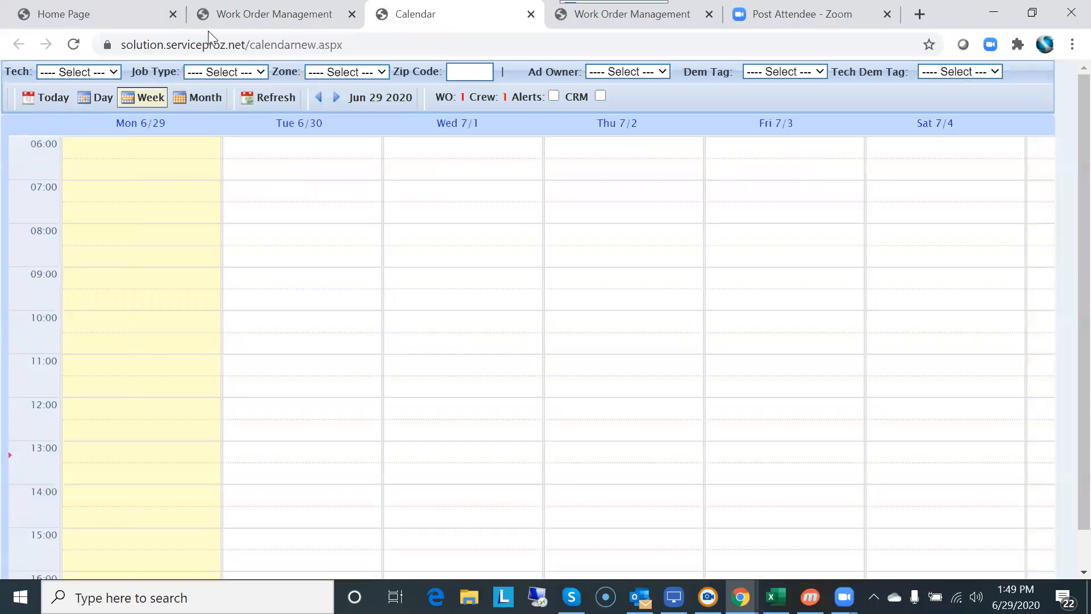
left_click(262, 20)
left_click(54, 171)
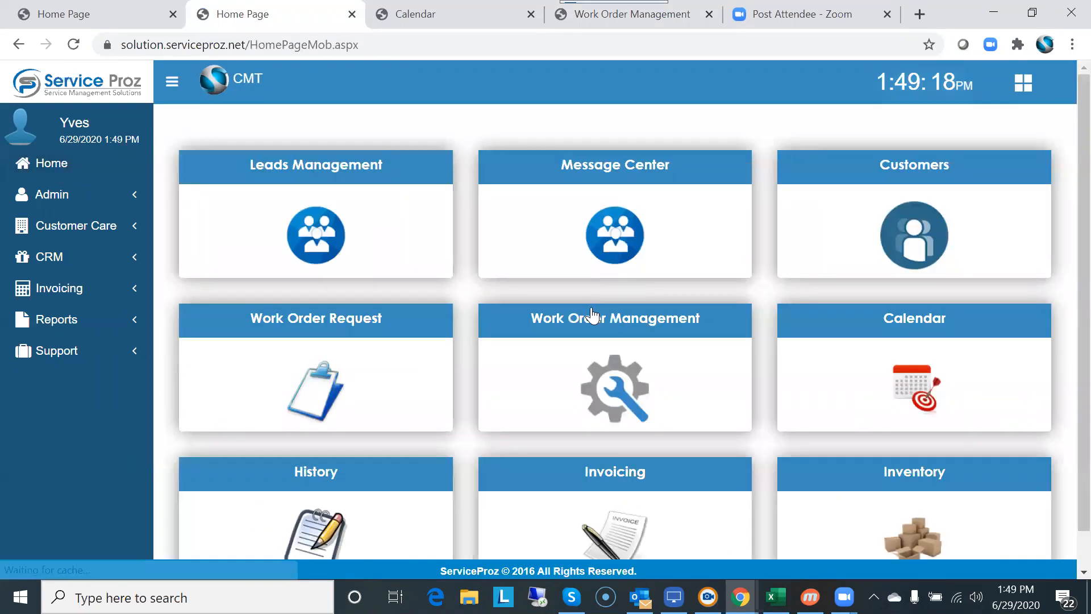
left_click(595, 319)
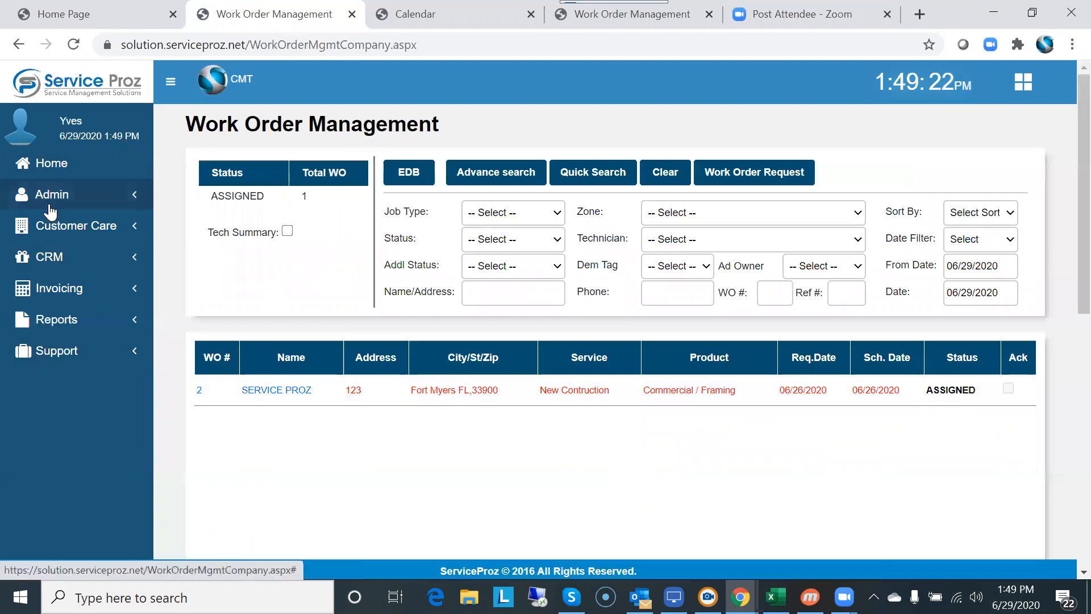
Open the completed Electrical work order from Work Order History and view its attached image.
left_click(49, 163)
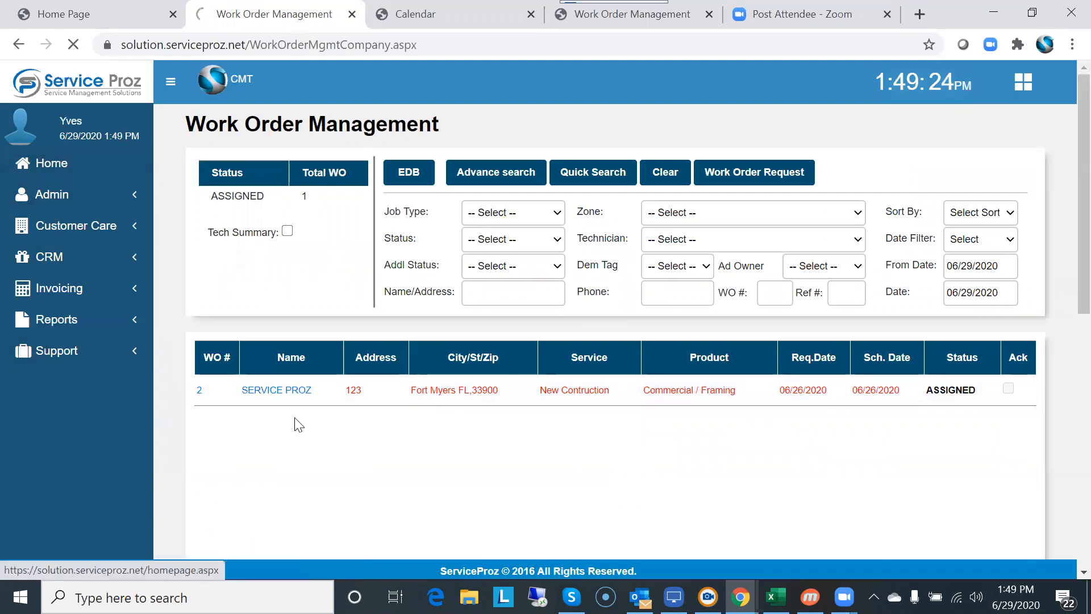
left_click(316, 472)
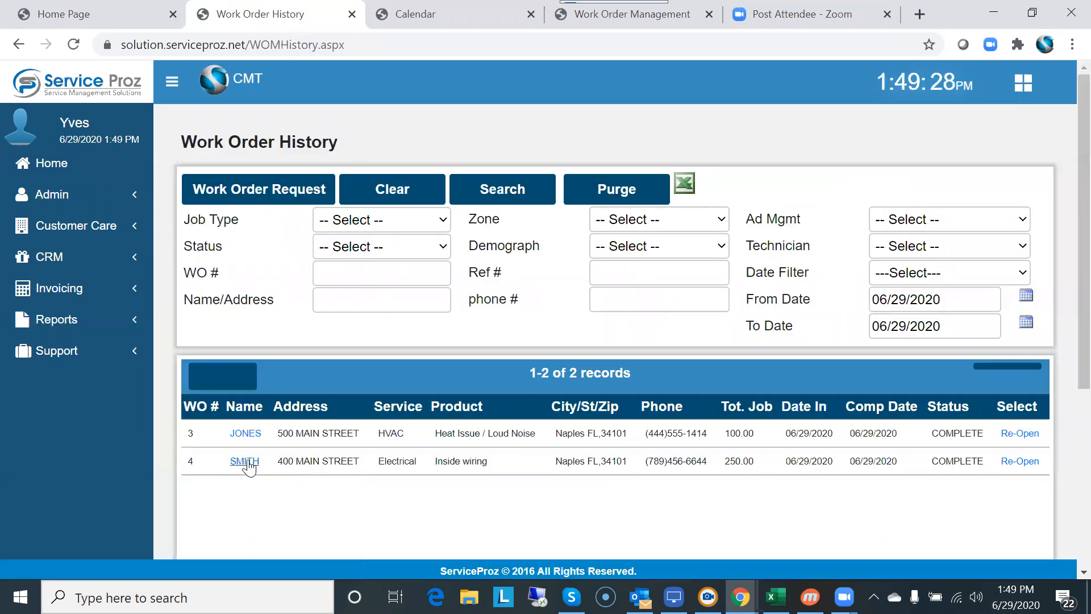
left_click(250, 462)
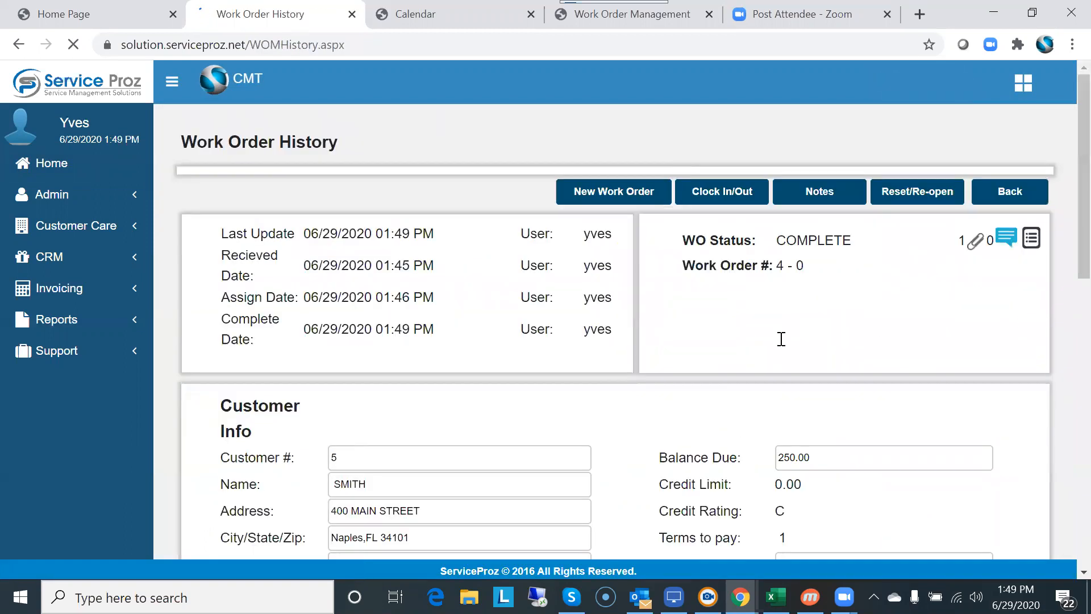
left_click(964, 243)
left_click(973, 13)
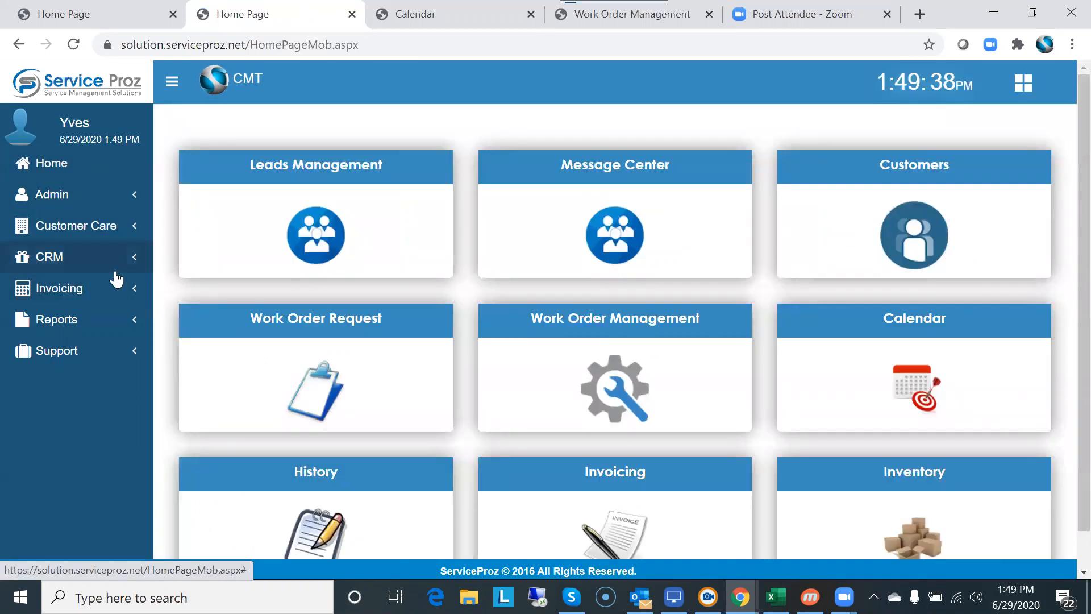
List all invoices in Invoice Management and open the invoice for the Electrical work order.
left_click(57, 289)
left_click(61, 319)
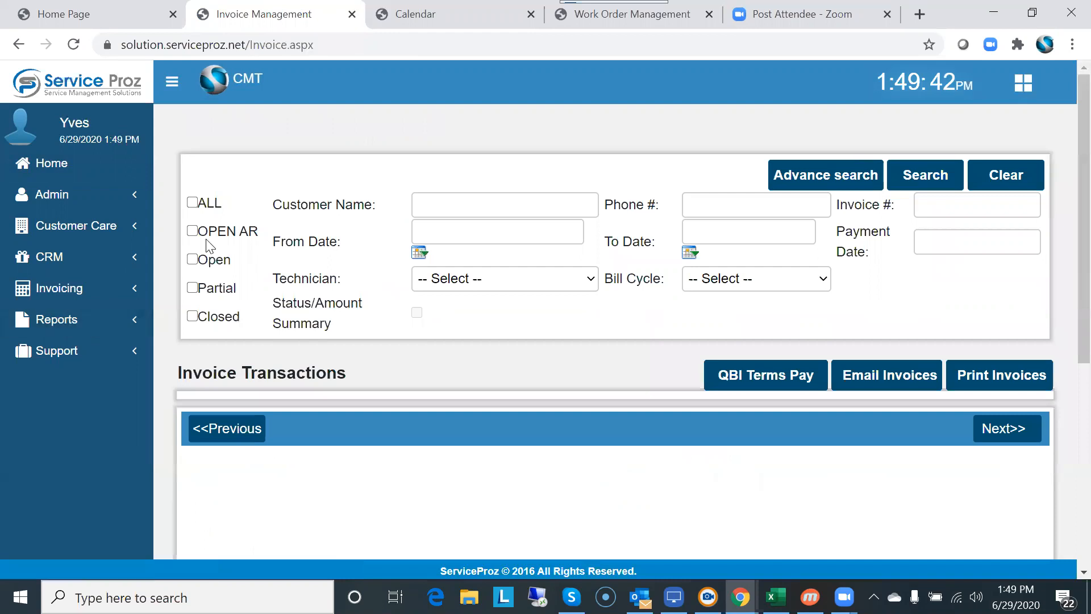
left_click(192, 203)
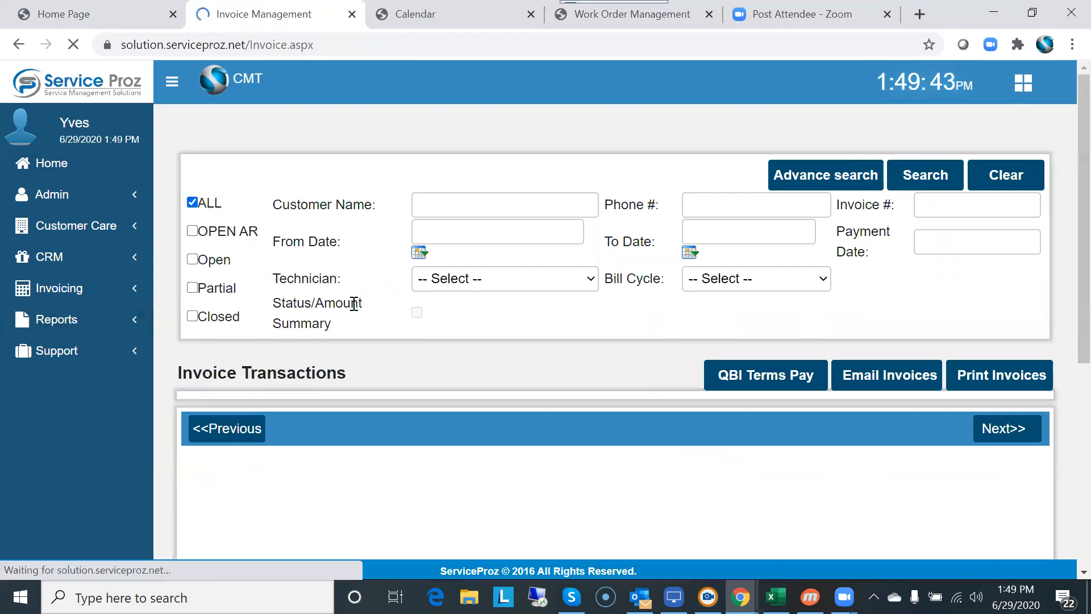
scroll(355, 307, "down", 3)
left_click(373, 316)
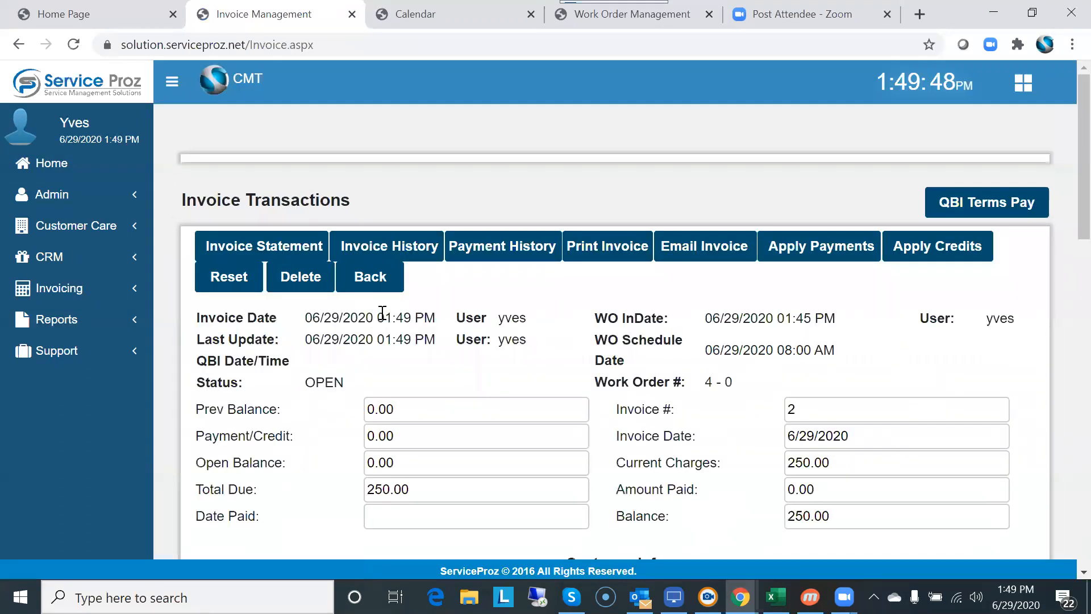
Generate the printable invoice, review it, close it and return to the ServiceProz home page.
left_click(596, 249)
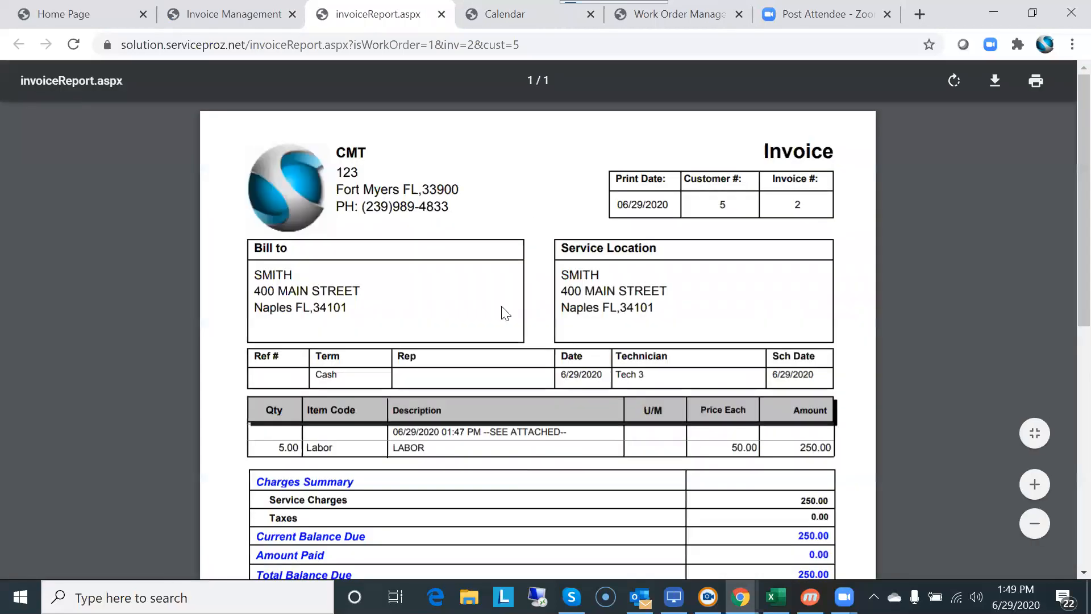
scroll(504, 317, "down", 4)
scroll(503, 312, "up", 4)
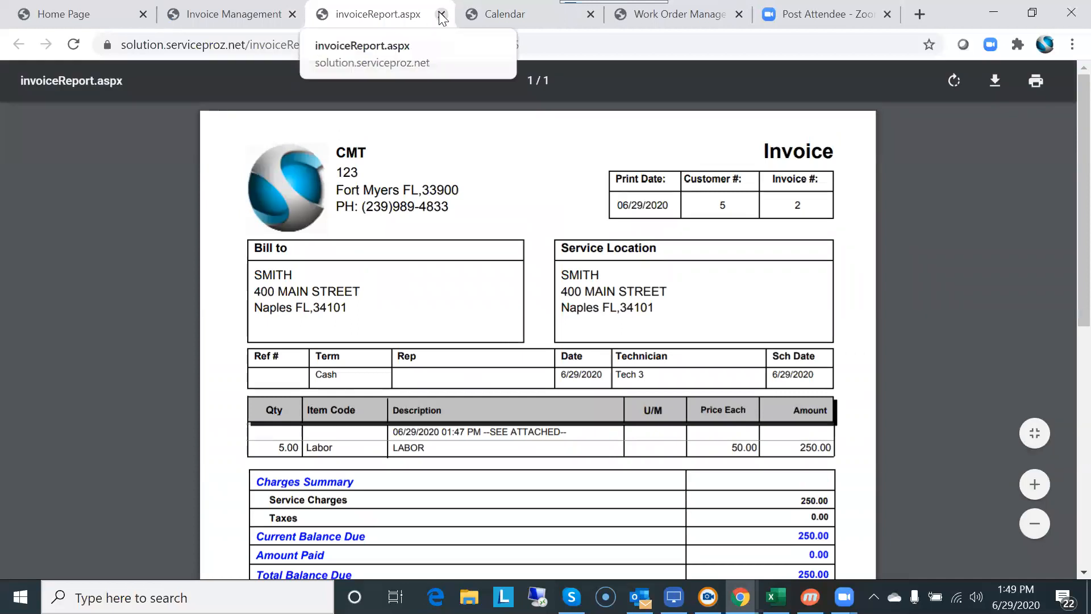
key("ctrl+w")
left_click(89, 16)
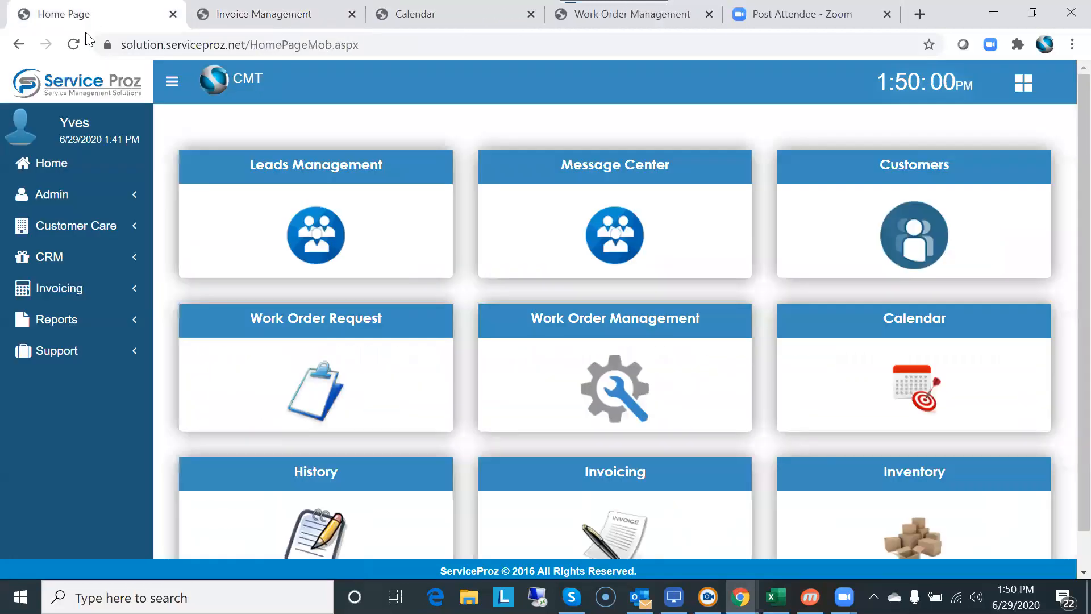